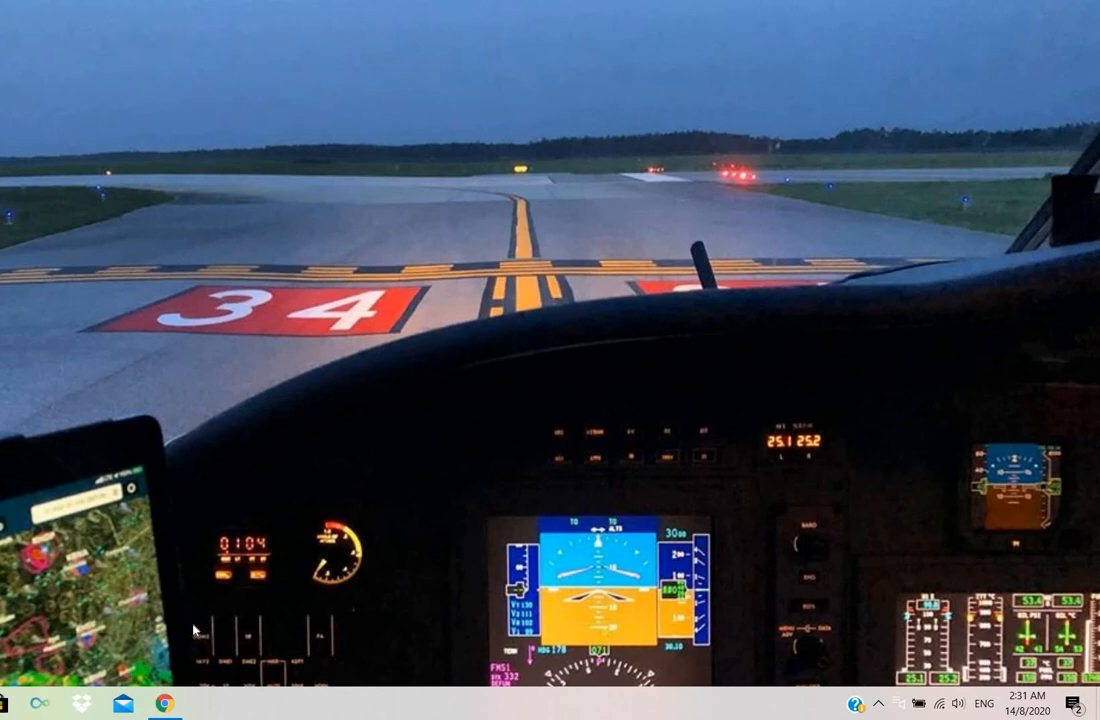
# - Switch to the YouTube window in Chrome and open the signed-in account's own channel page
pyautogui.moveTo(170, 708)
pyautogui.click(185, 680)
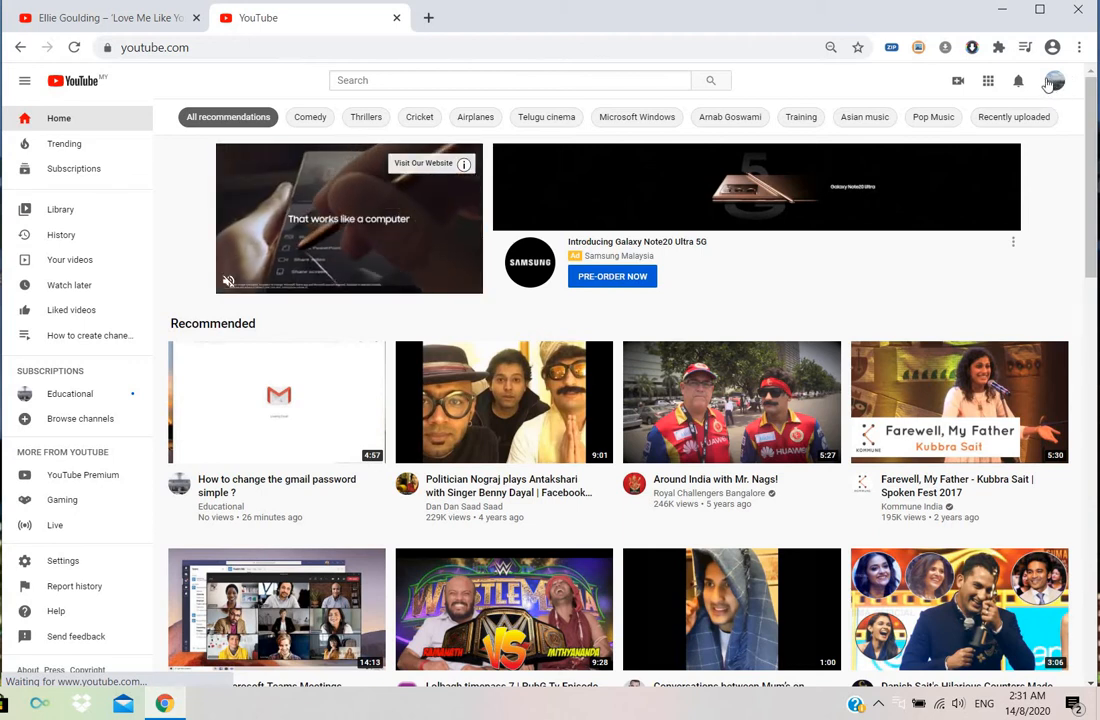
pyautogui.click(1055, 86)
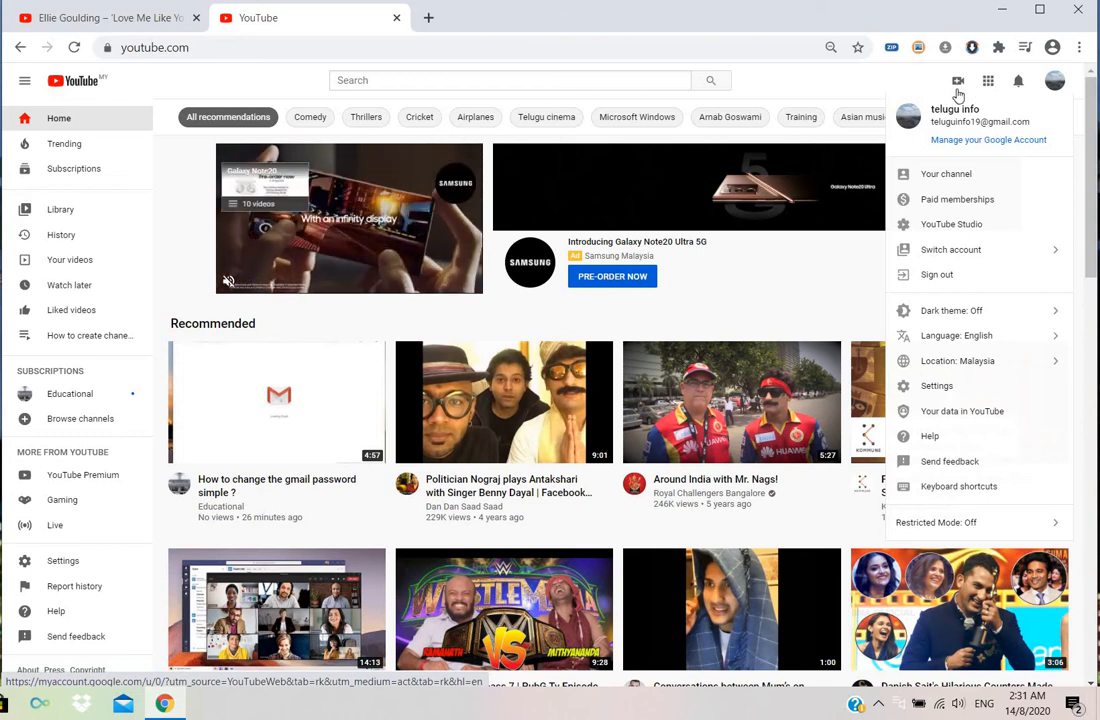
pyautogui.click(946, 174)
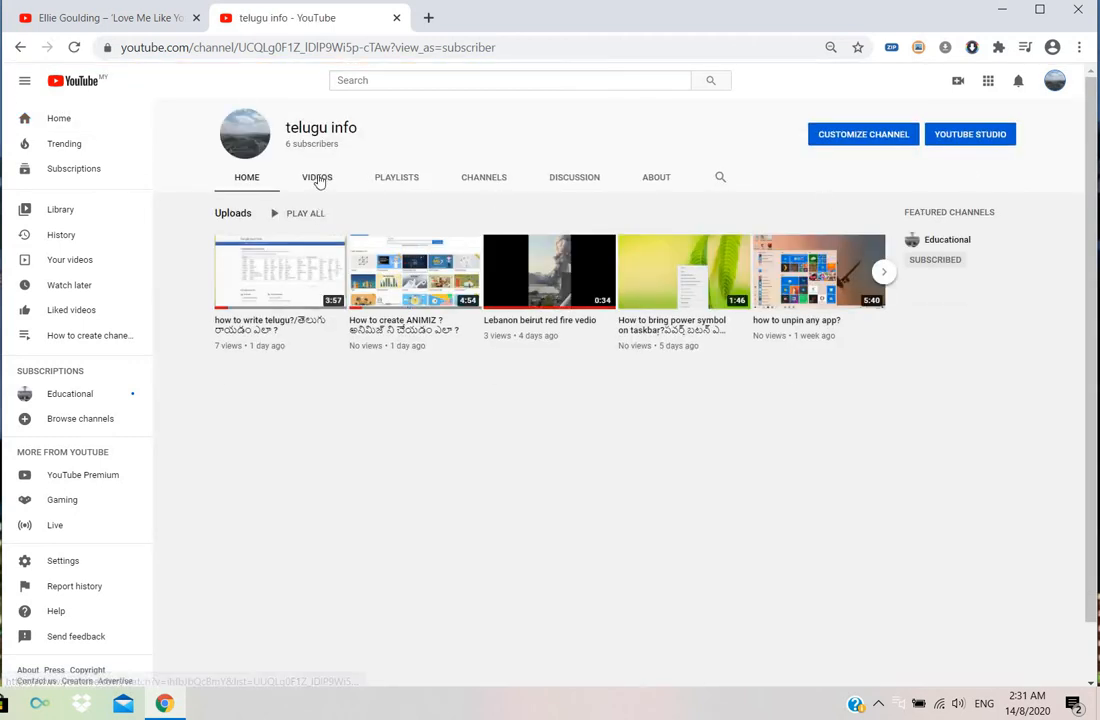
# - Start a video upload and add the file "how to change pass word telugu" from the Downloads folder
pyautogui.click(960, 88)
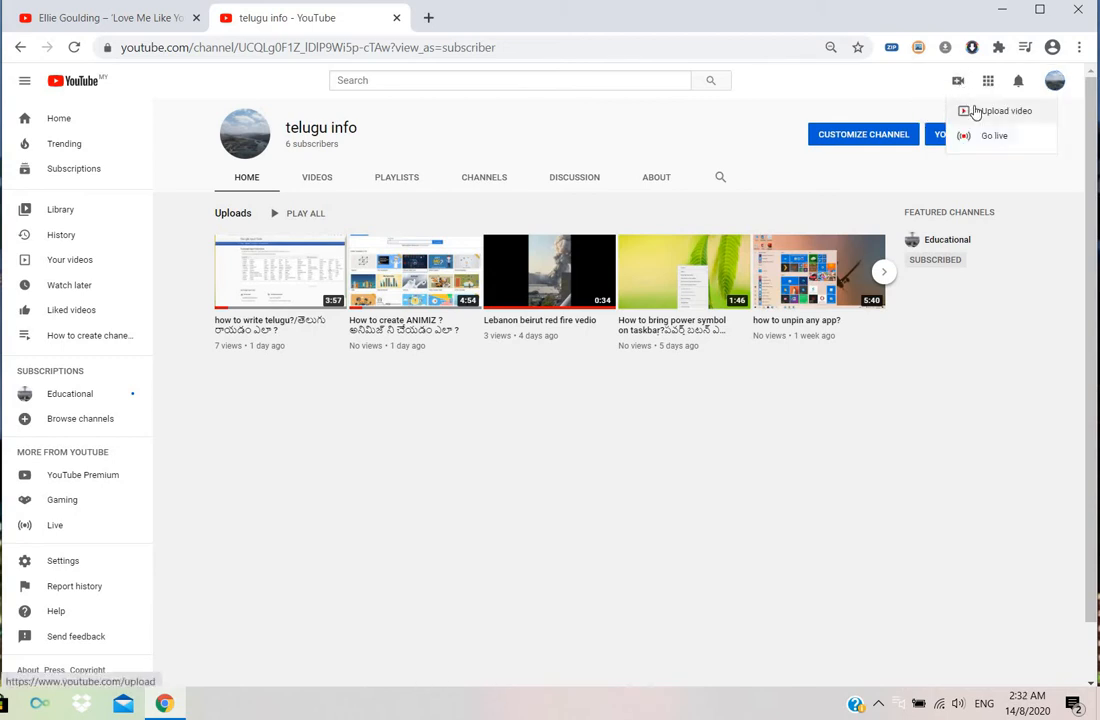
pyautogui.click(975, 110)
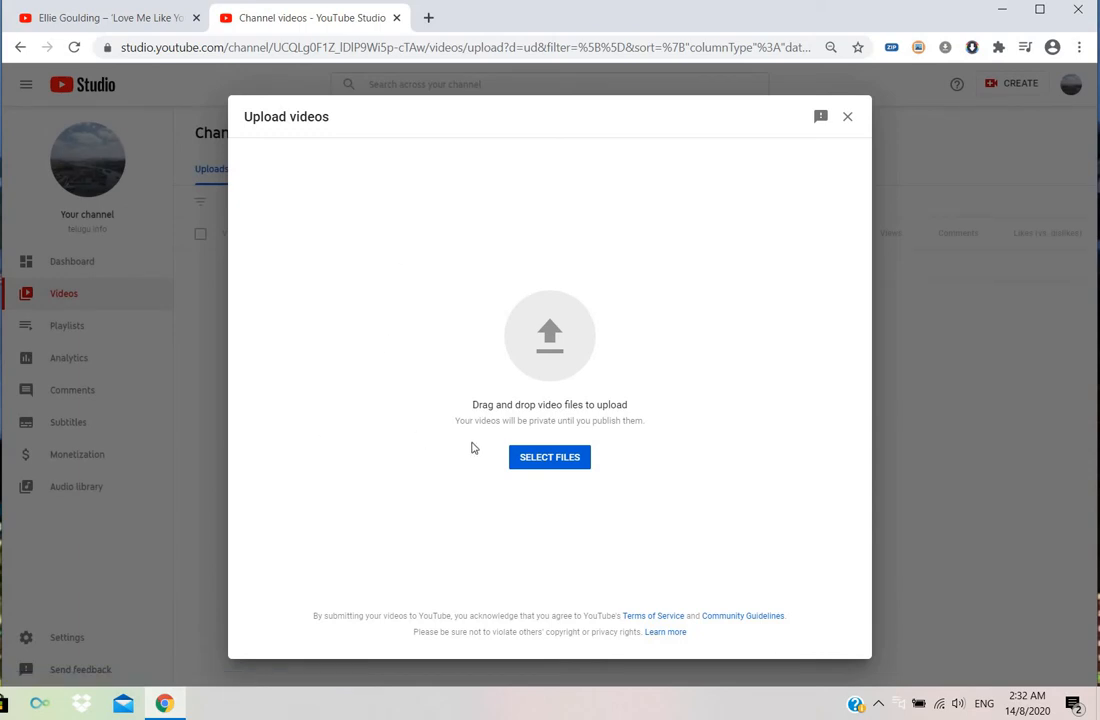
pyautogui.click(529, 459)
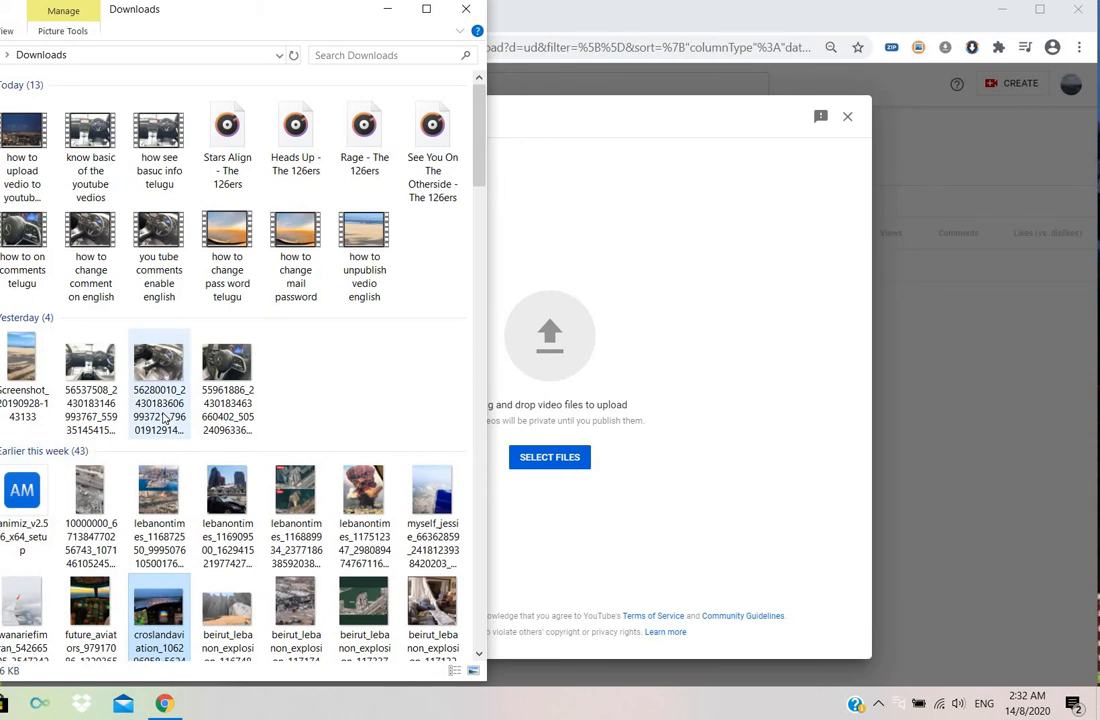
pyautogui.moveTo(230, 280); pyautogui.dragTo(573, 375)
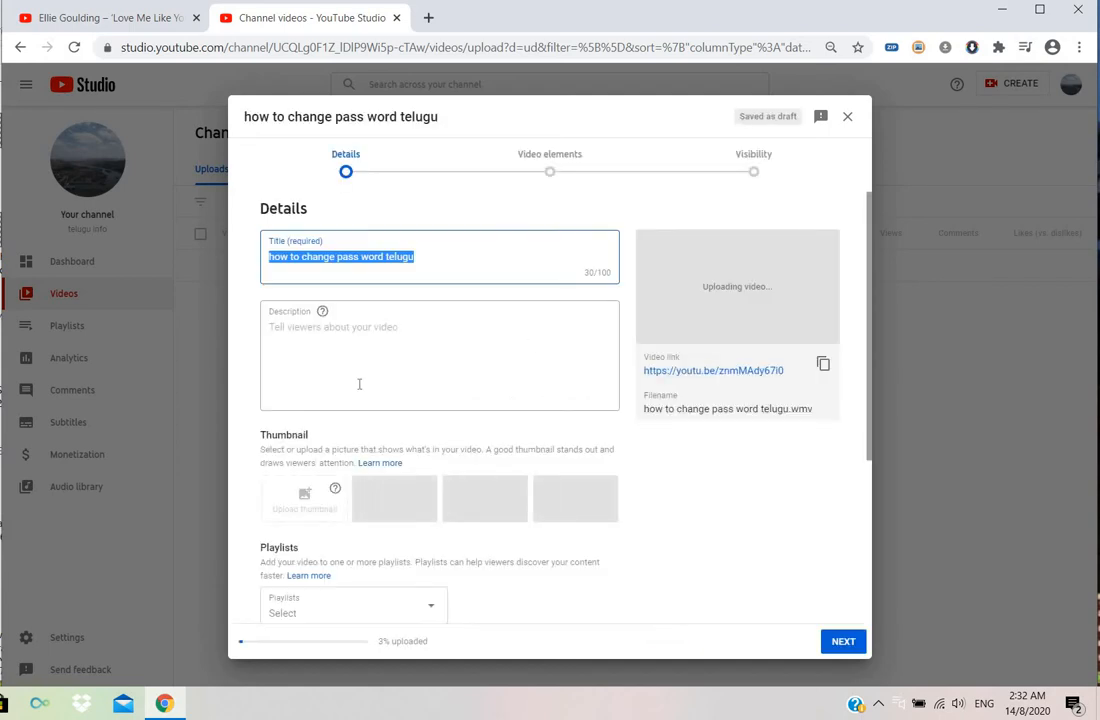
# - Edit the video title to read "how to change gmail password ?"
pyautogui.click(436, 256)
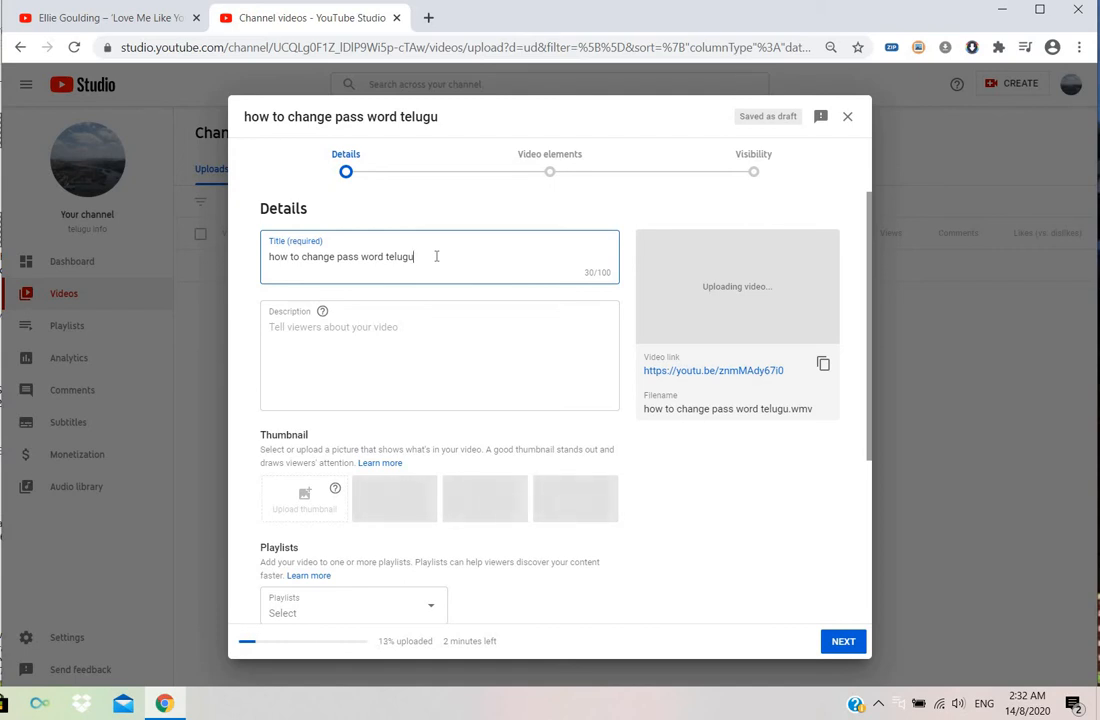
pyautogui.press('BackSpace')
pyautogui.press('BackSpace')
pyautogui.press('BackSpace')
pyautogui.press('BackSpace')
pyautogui.press('BackSpace')
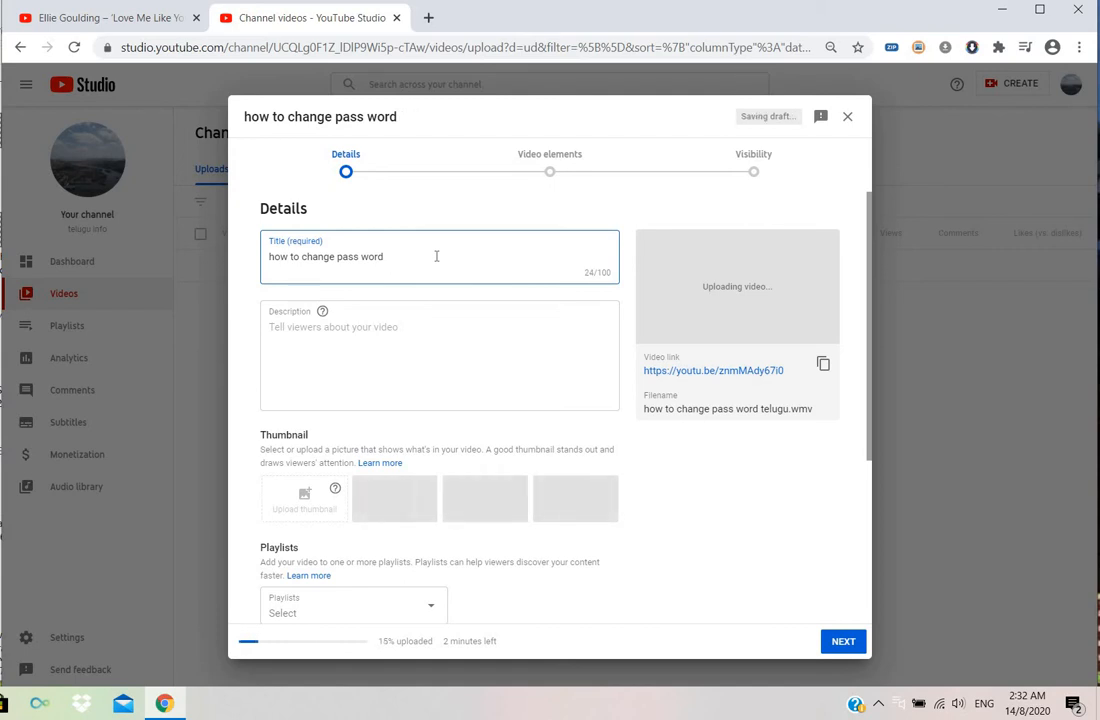
pyautogui.press('Left')
pyautogui.press('Left')
pyautogui.press('Left')
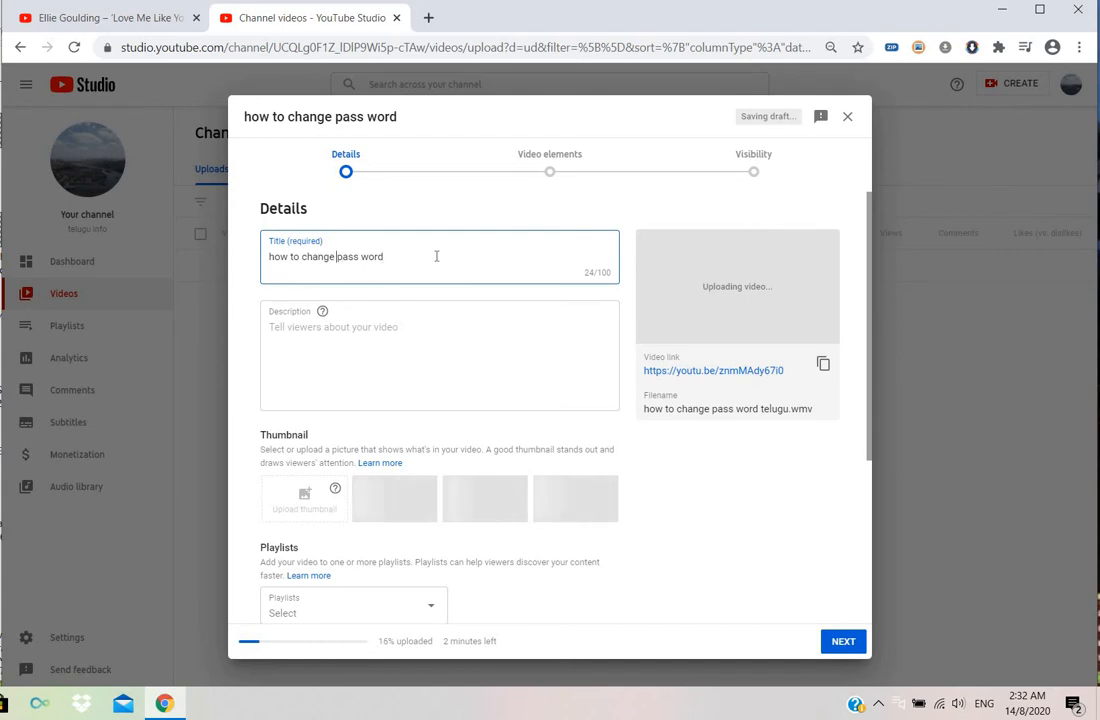
pyautogui.write('gmail')
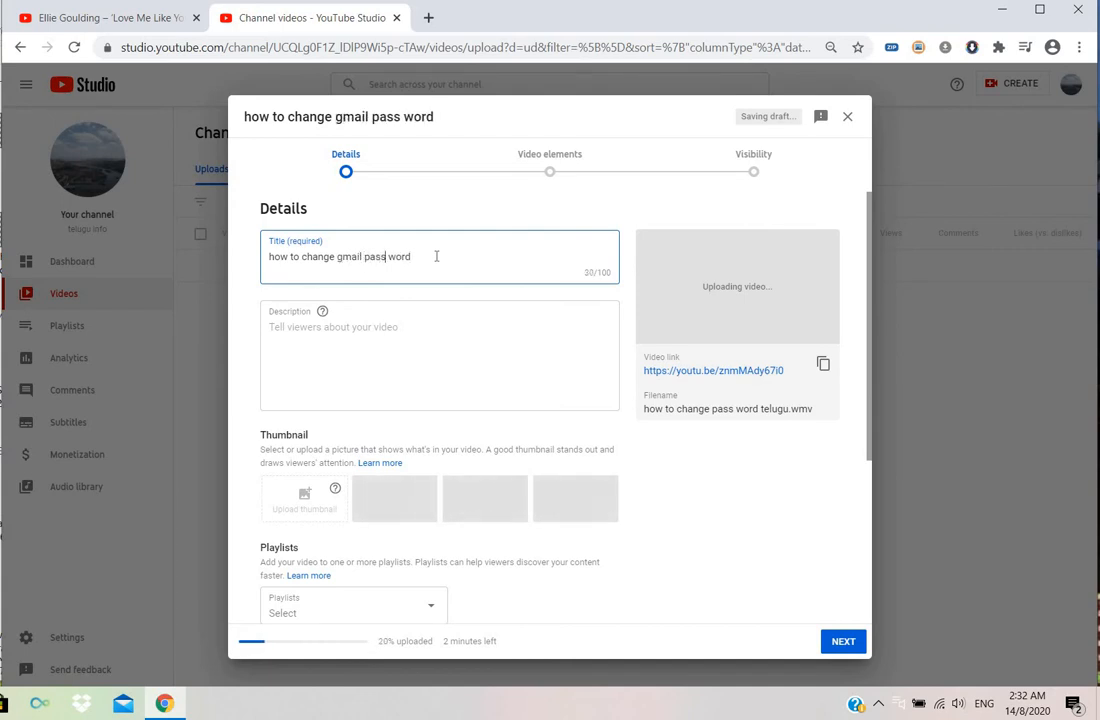
pyautogui.press('Delete')
pyautogui.press('Right')
pyautogui.press('Right')
pyautogui.press('Right')
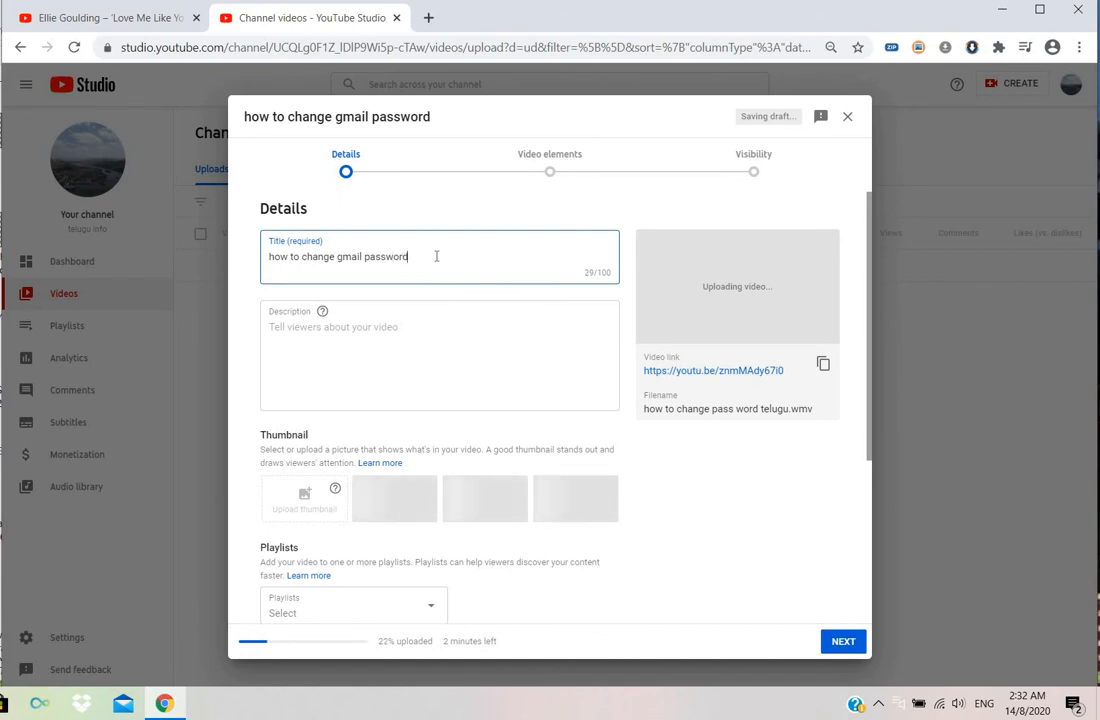
pyautogui.write('?')
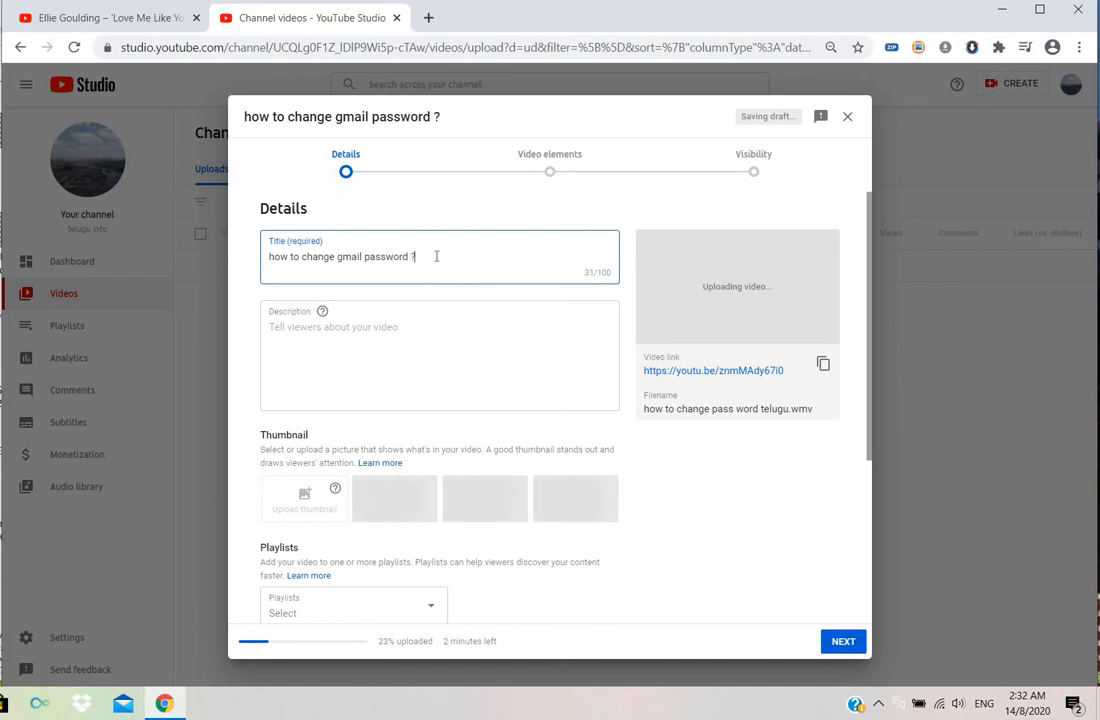
# - Enter the hashtags "#howtochangepassword #changepassword #gmail" as the video description
pyautogui.click(365, 334)
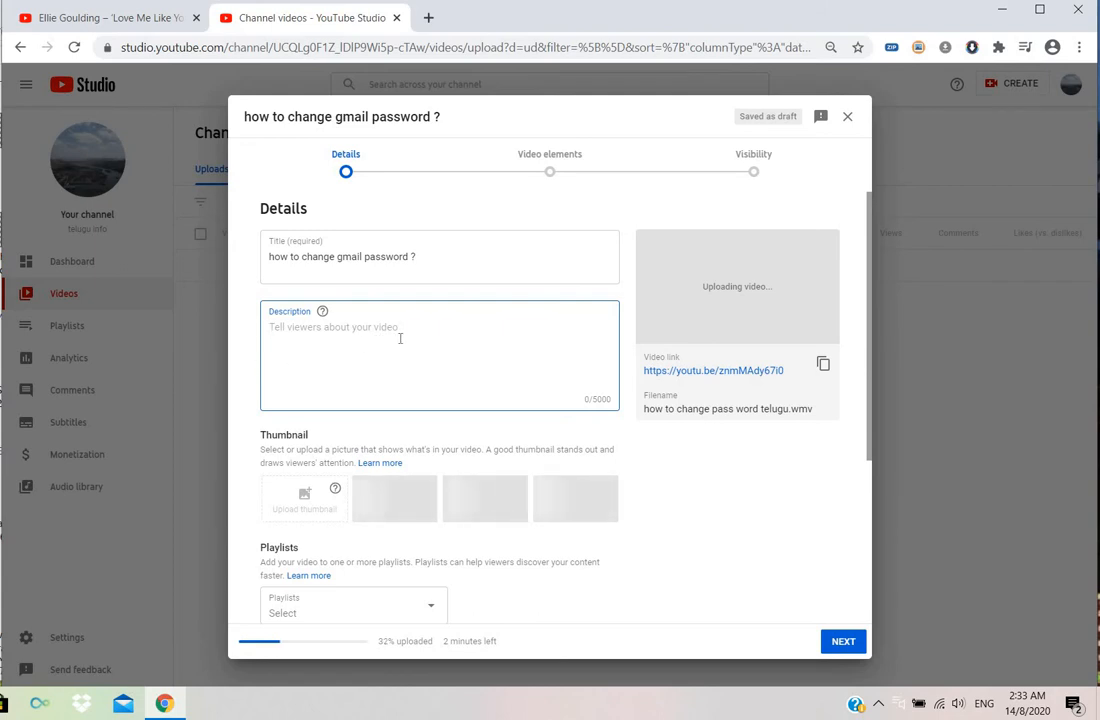
pyautogui.write('#')
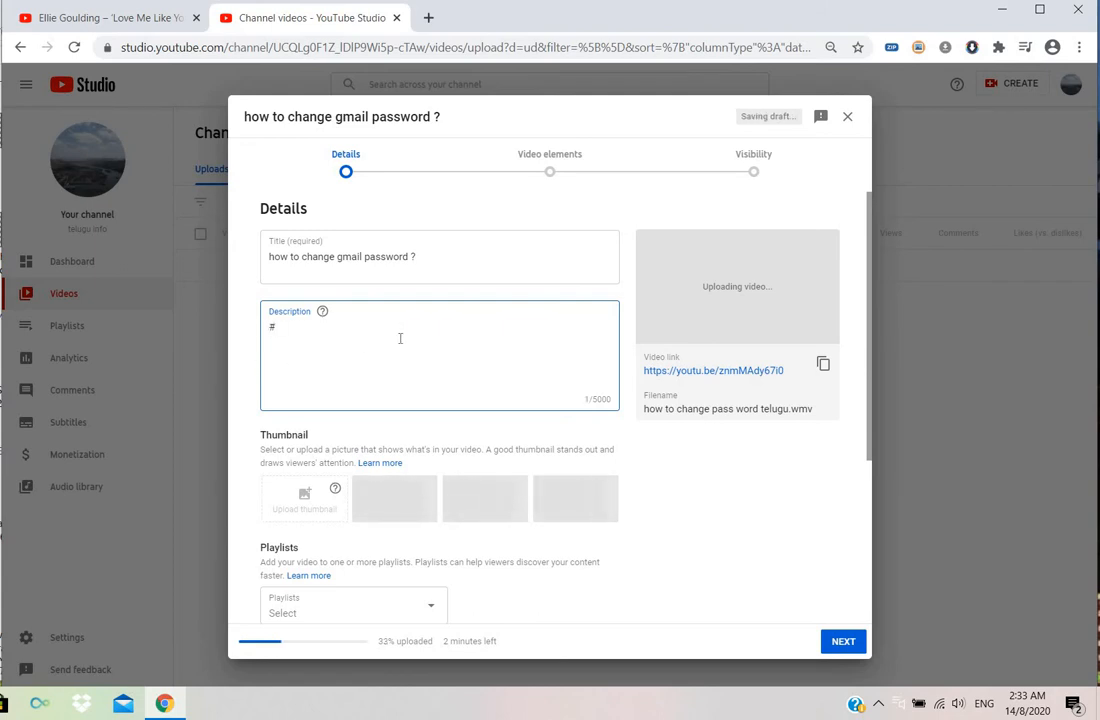
pyautogui.write('howtocha')
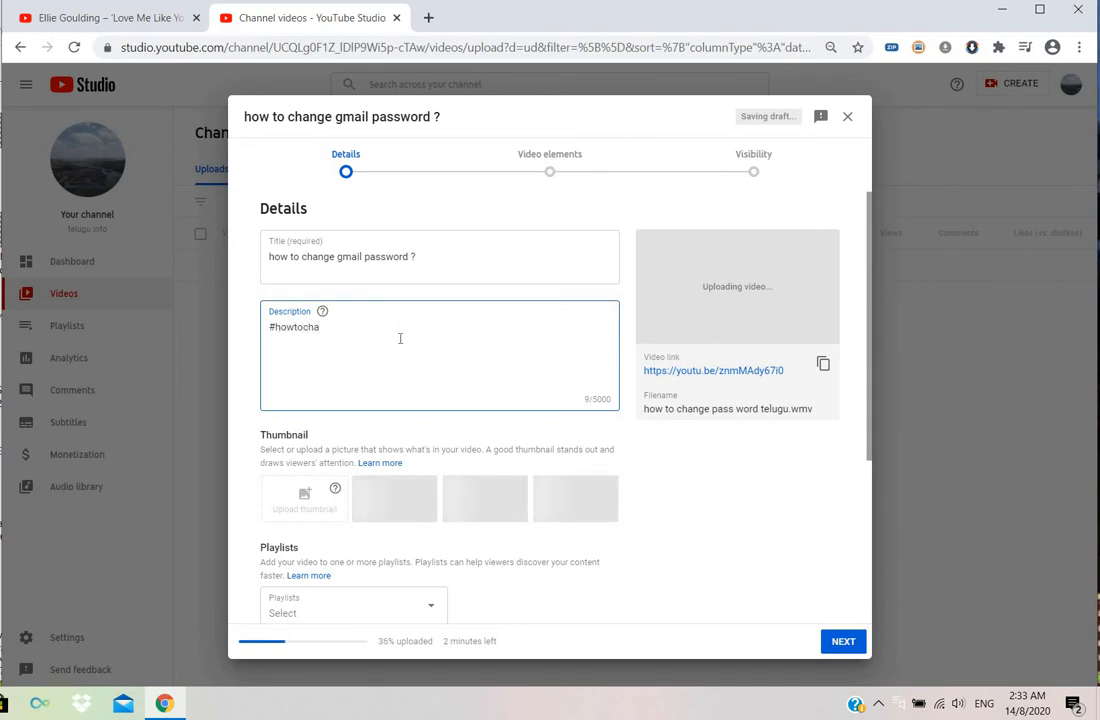
pyautogui.write('ng')
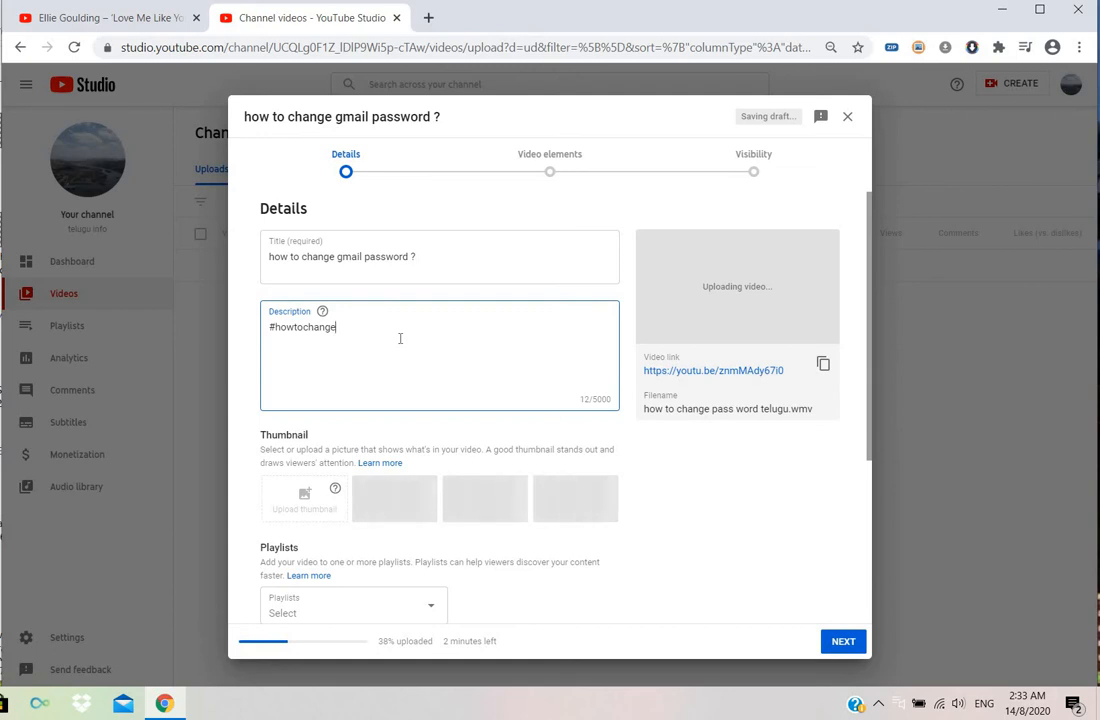
pyautogui.write('e')
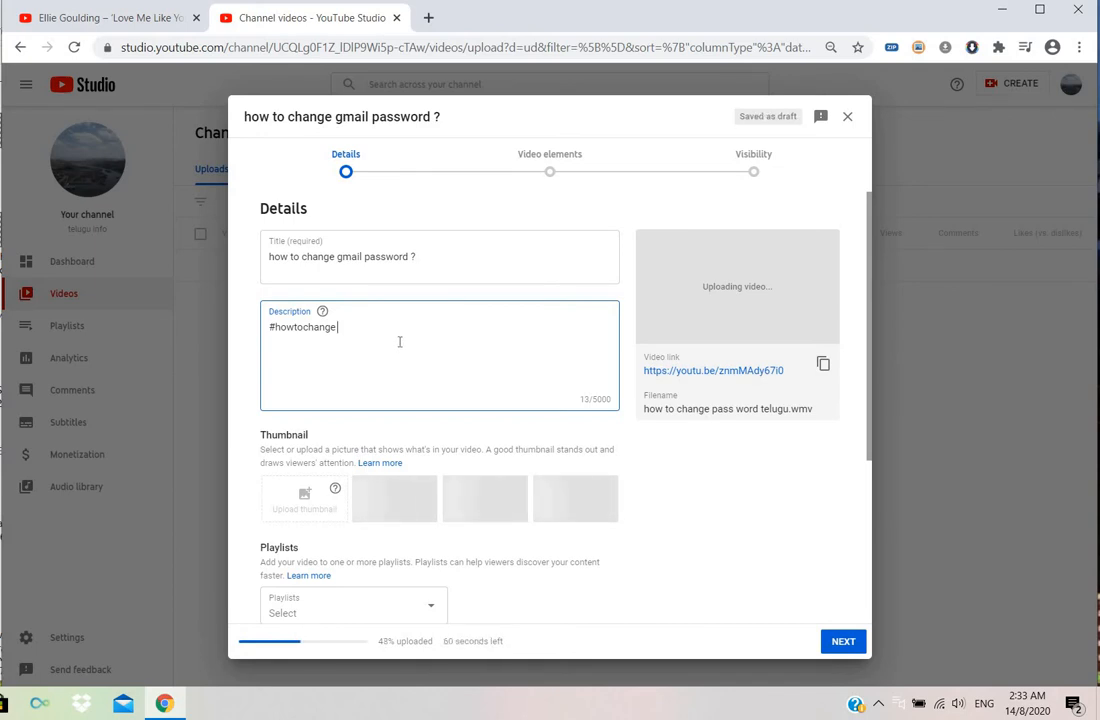
pyautogui.write('pass')
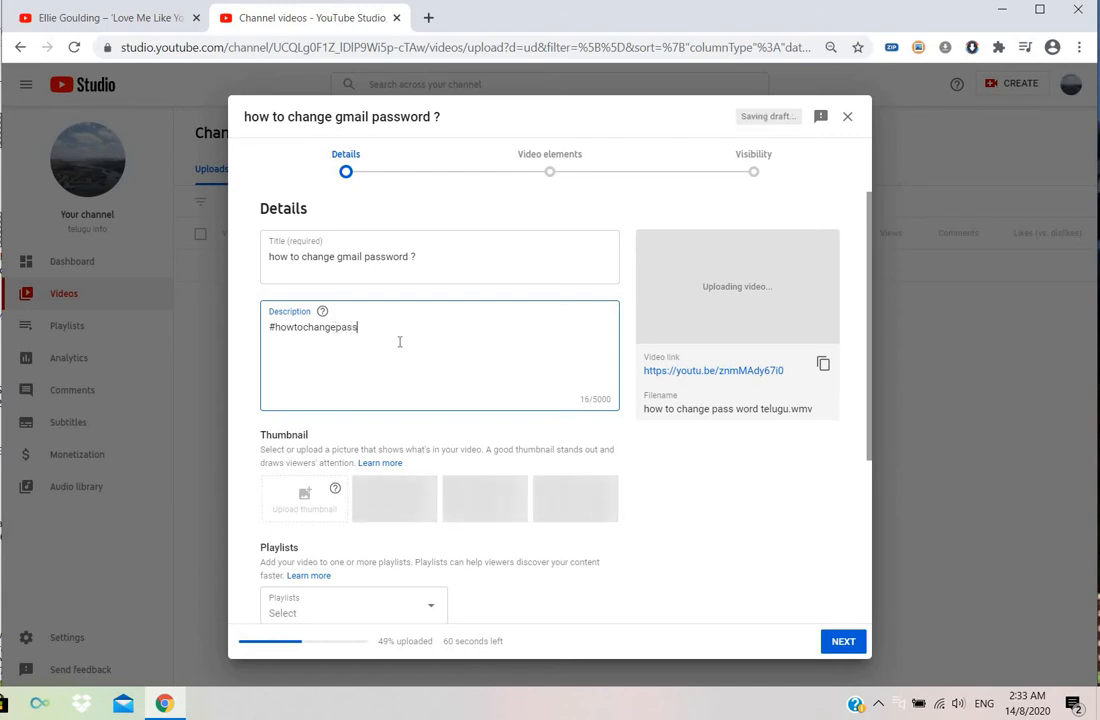
pyautogui.write('wo')
pyautogui.write('rd ')
pyautogui.write('#')
pyautogui.write('char')
pyautogui.write('gep')
pyautogui.write('asswo')
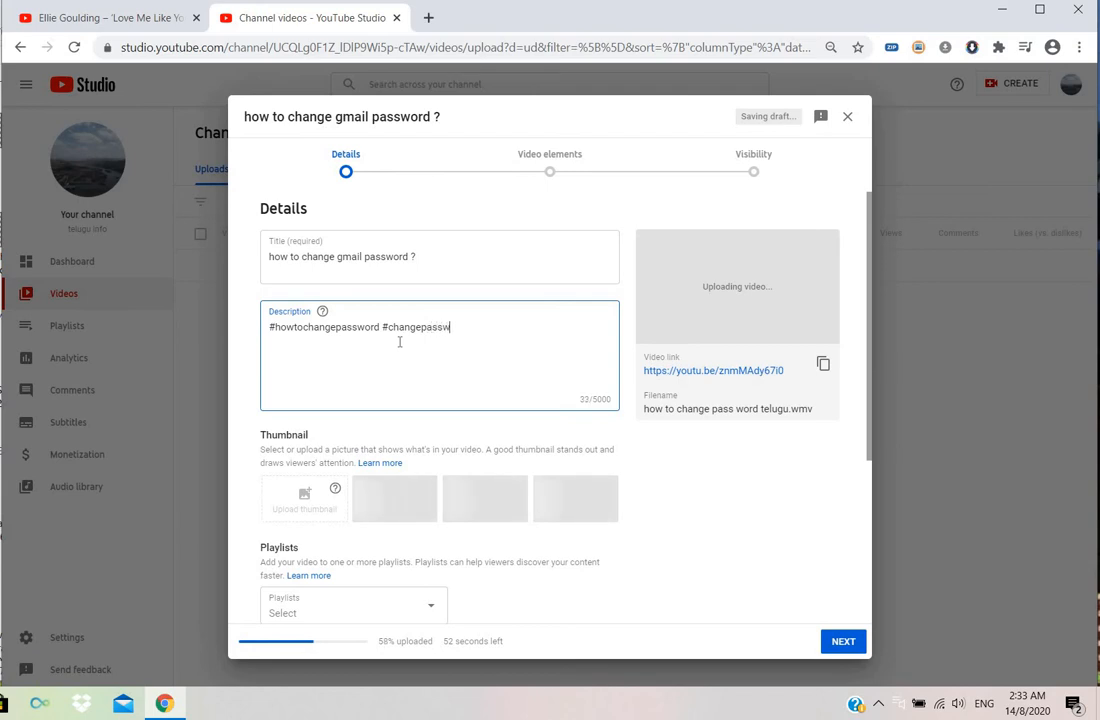
pyautogui.write('rd #gm')
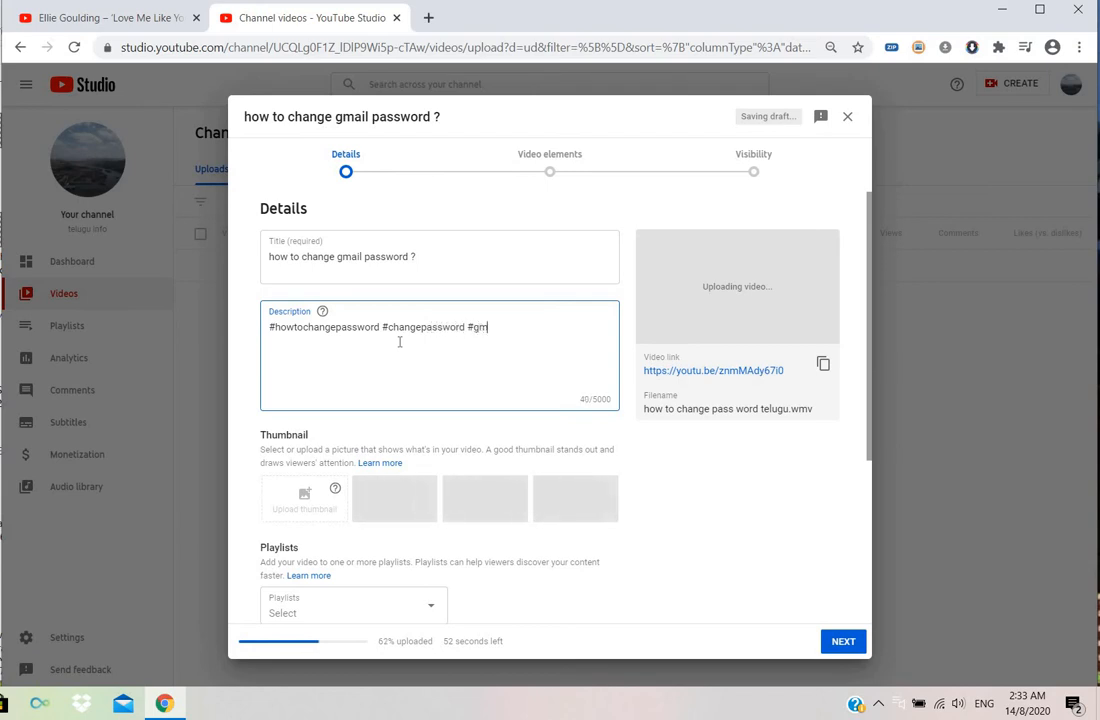
pyautogui.write('ail')
# - Create a public playlist titled "how to change?" and assign the video to it
pyautogui.scroll(-3, 306, 408)
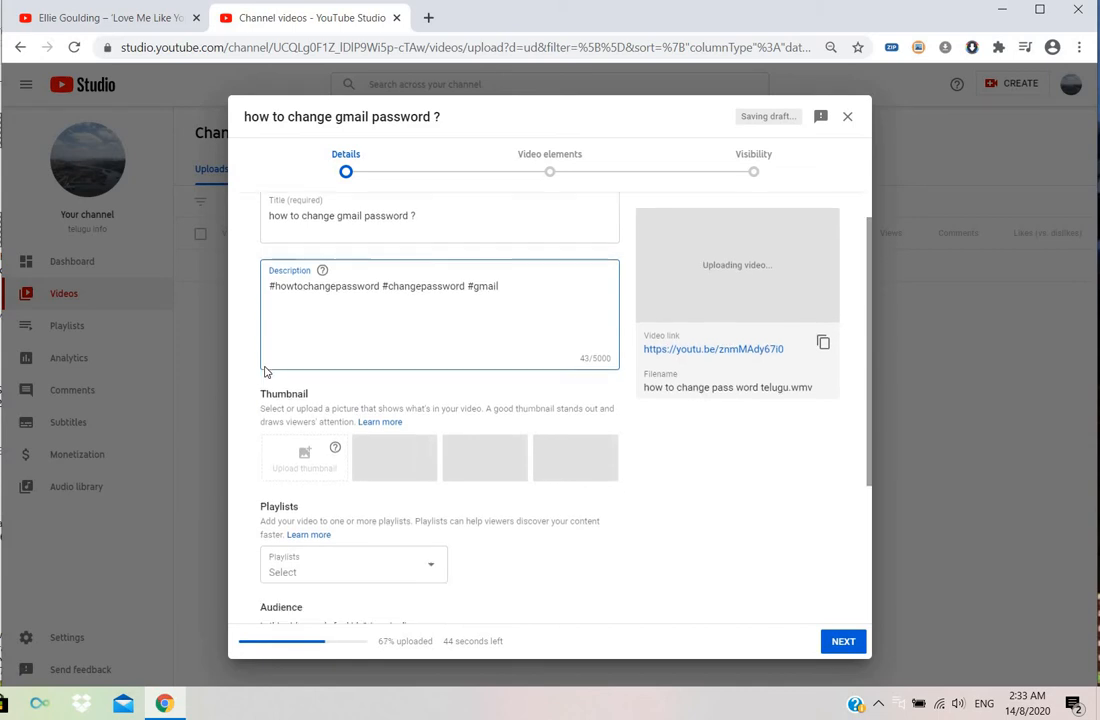
pyautogui.click(430, 385)
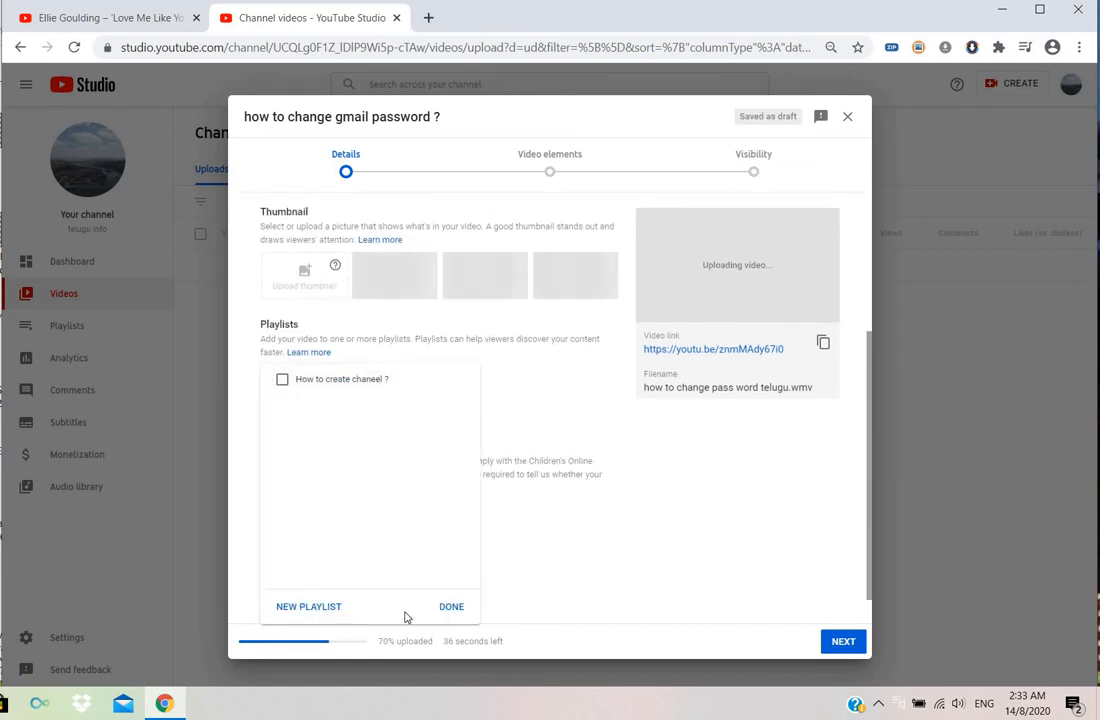
pyautogui.click(309, 606)
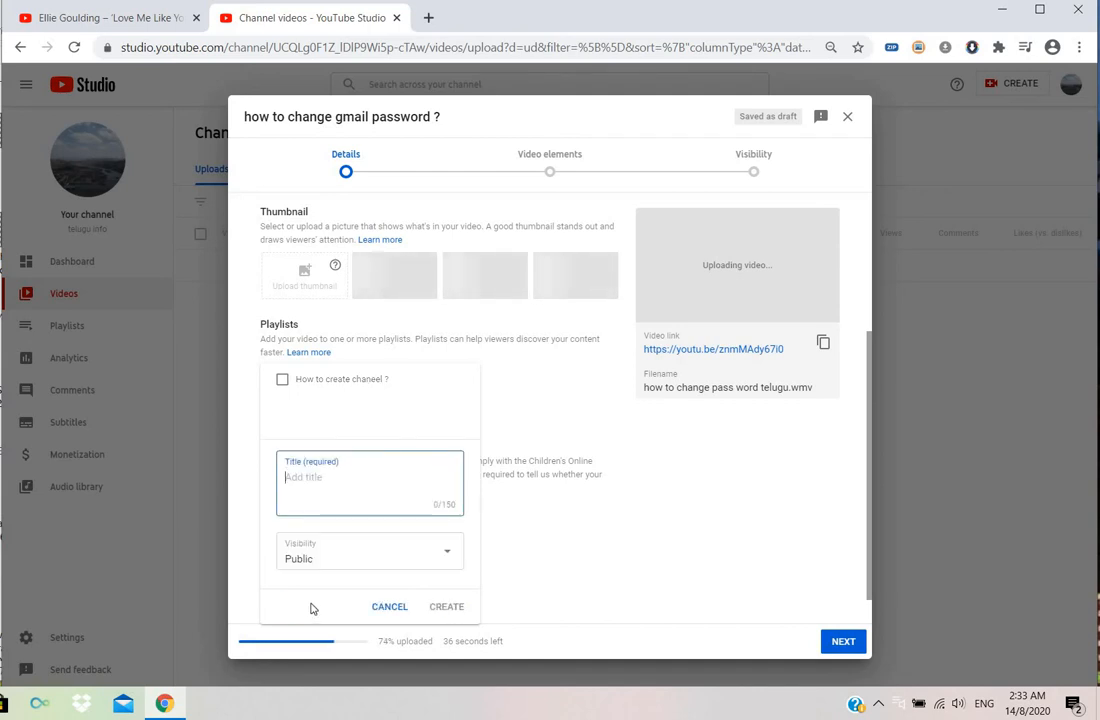
pyautogui.write('how')
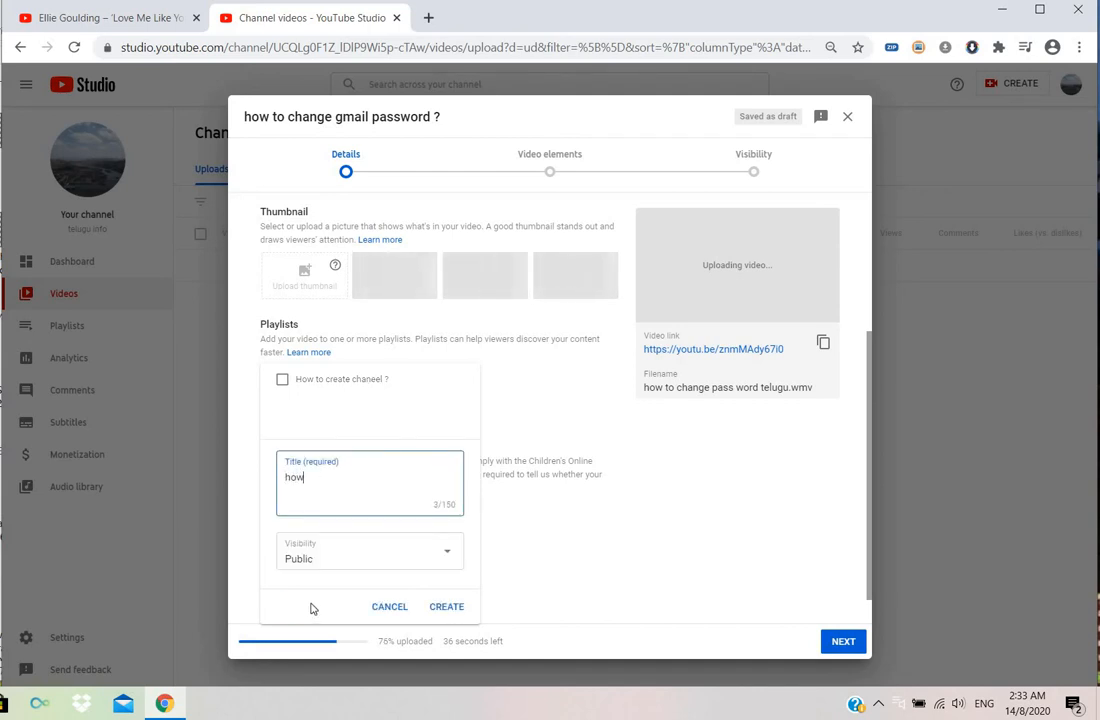
pyautogui.write(' to char')
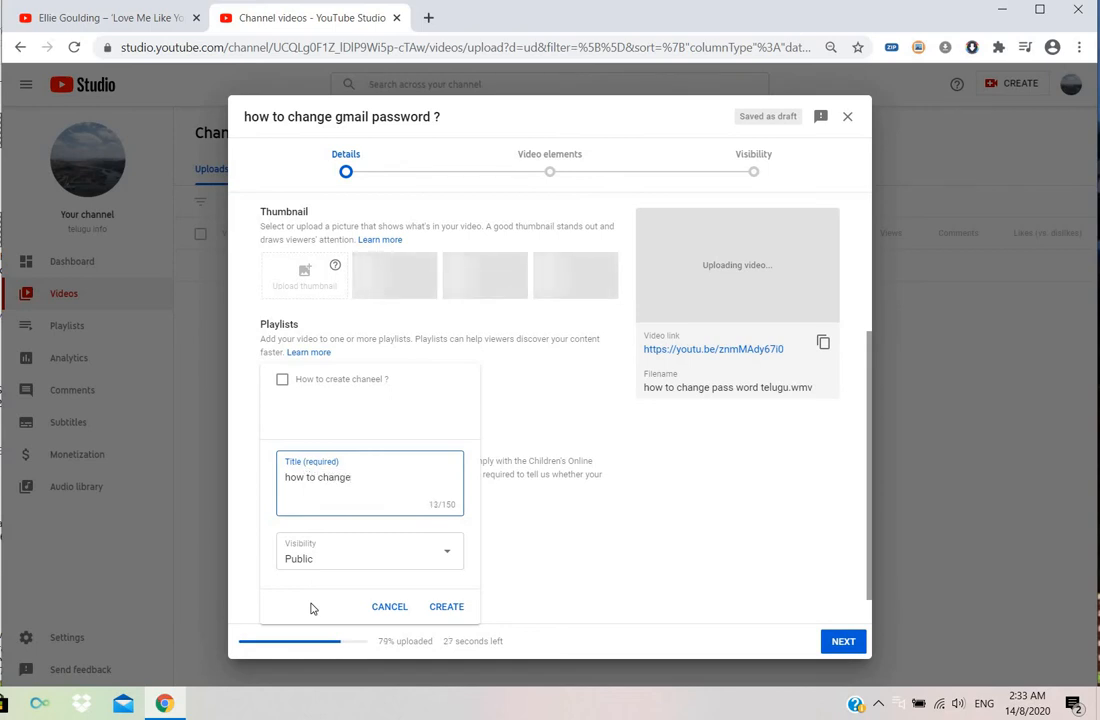
pyautogui.write('ge?')
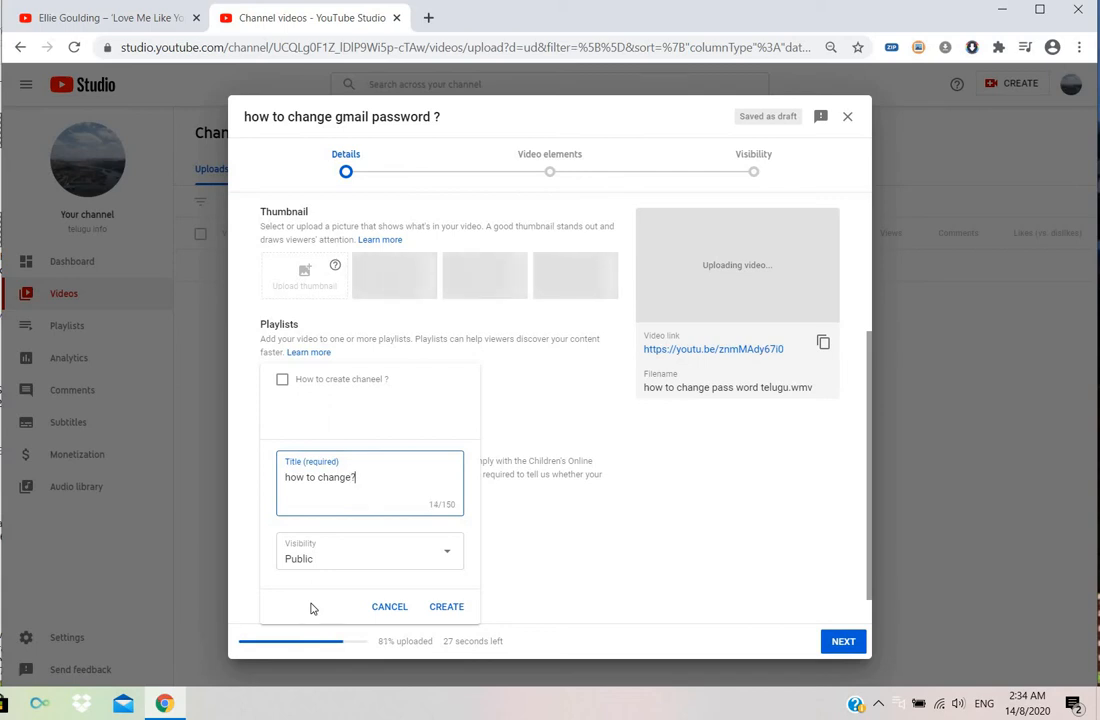
pyautogui.click(452, 608)
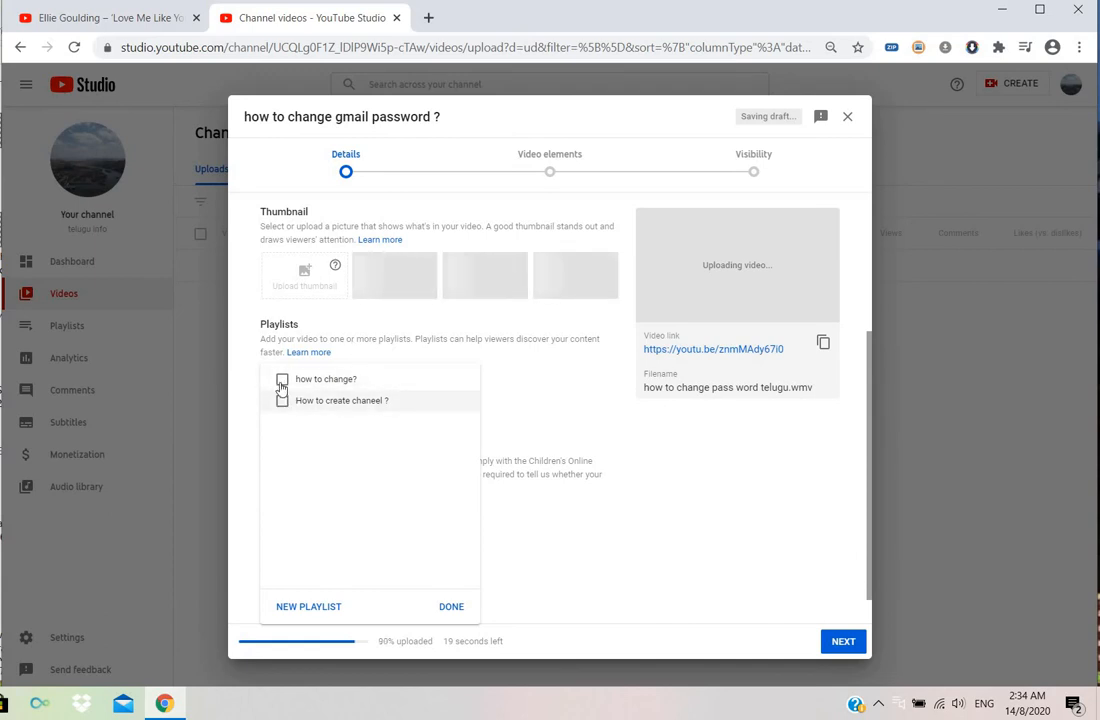
pyautogui.click(282, 381)
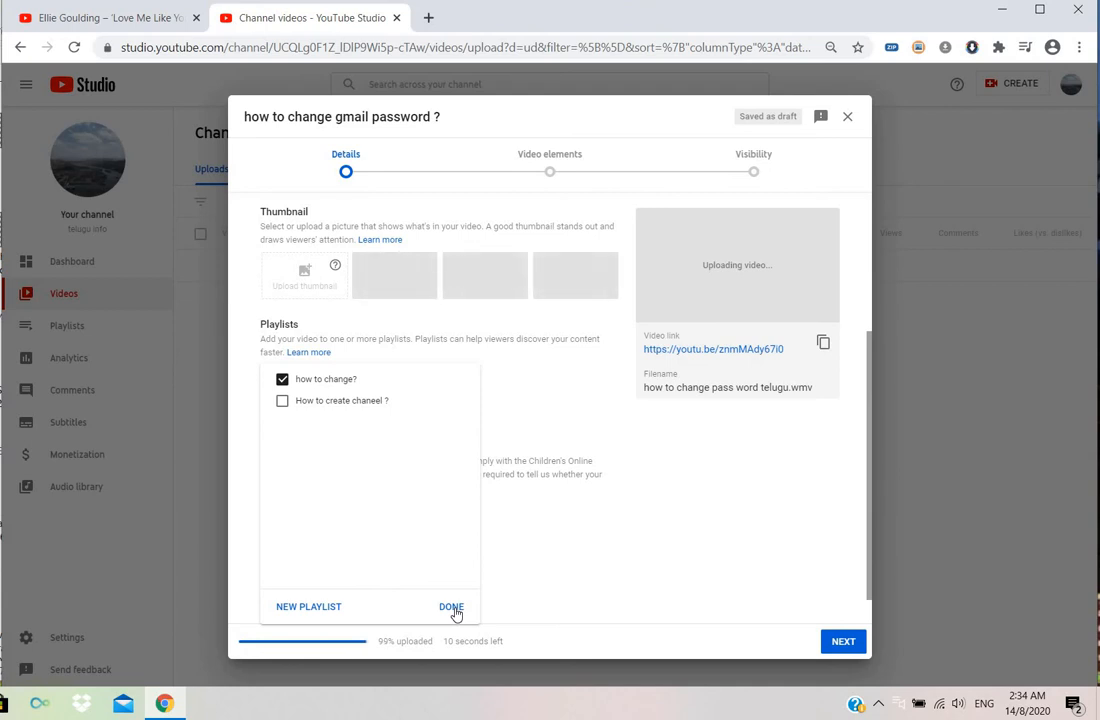
pyautogui.click(452, 607)
# - Expand the advanced age restriction settings of the video's audience section to review them
pyautogui.scroll(-1, 330, 500)
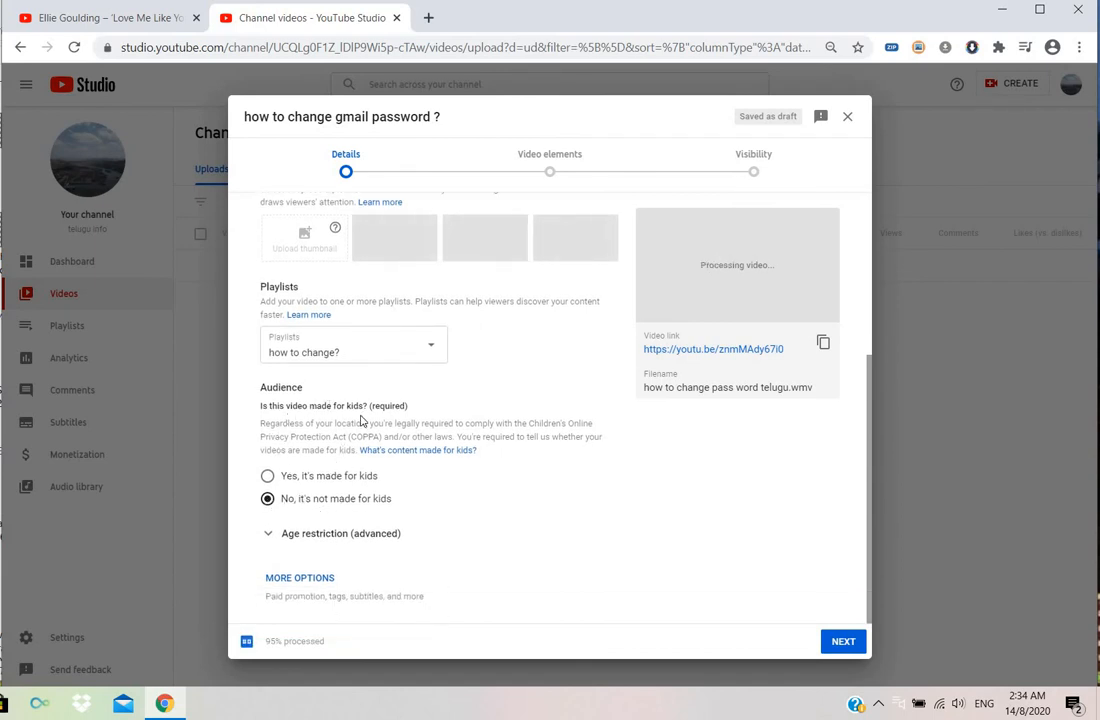
pyautogui.click(277, 534)
pyautogui.scroll(-1, 348, 520)
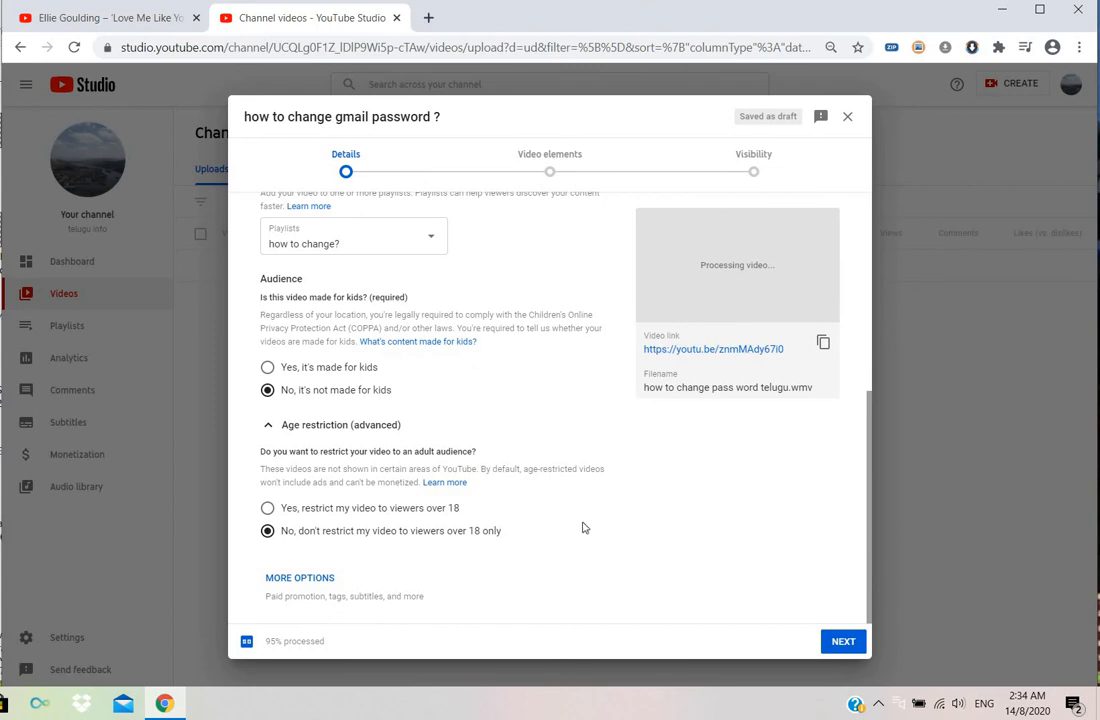
# - Show the additional video options and add the tags "how to change ?", "change gmail password ?", "change names ?" and "password change ?"
pyautogui.click(300, 578)
pyautogui.scroll(-3, 331, 555)
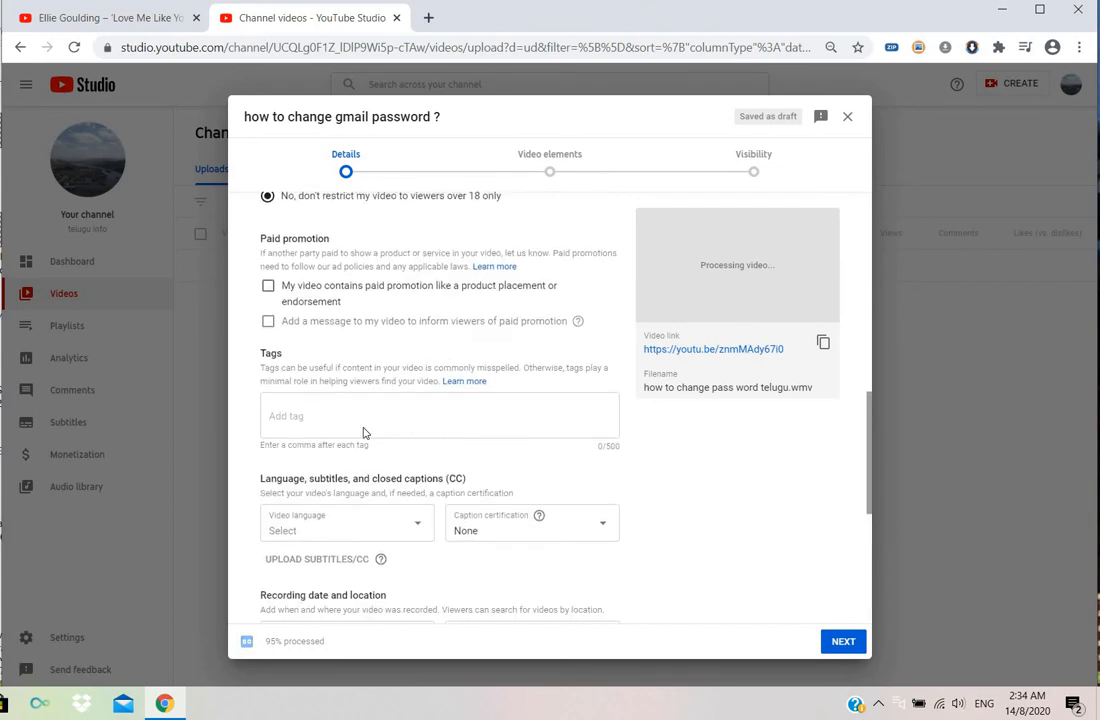
pyautogui.click(364, 421)
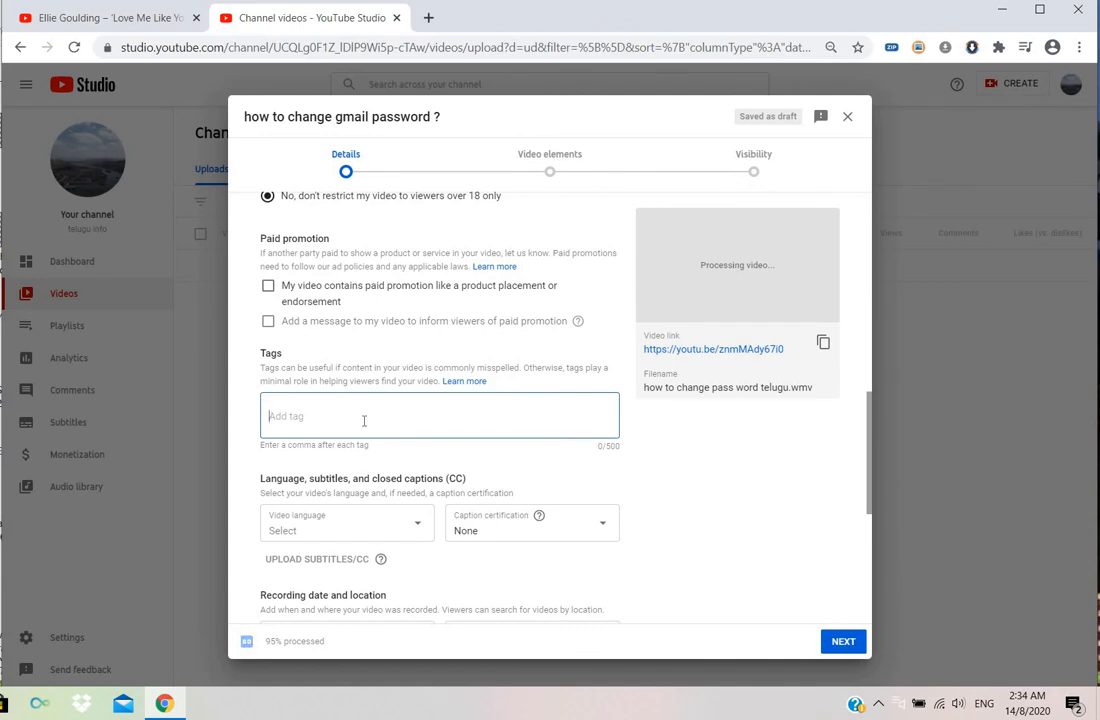
pyautogui.write('how to change ?')
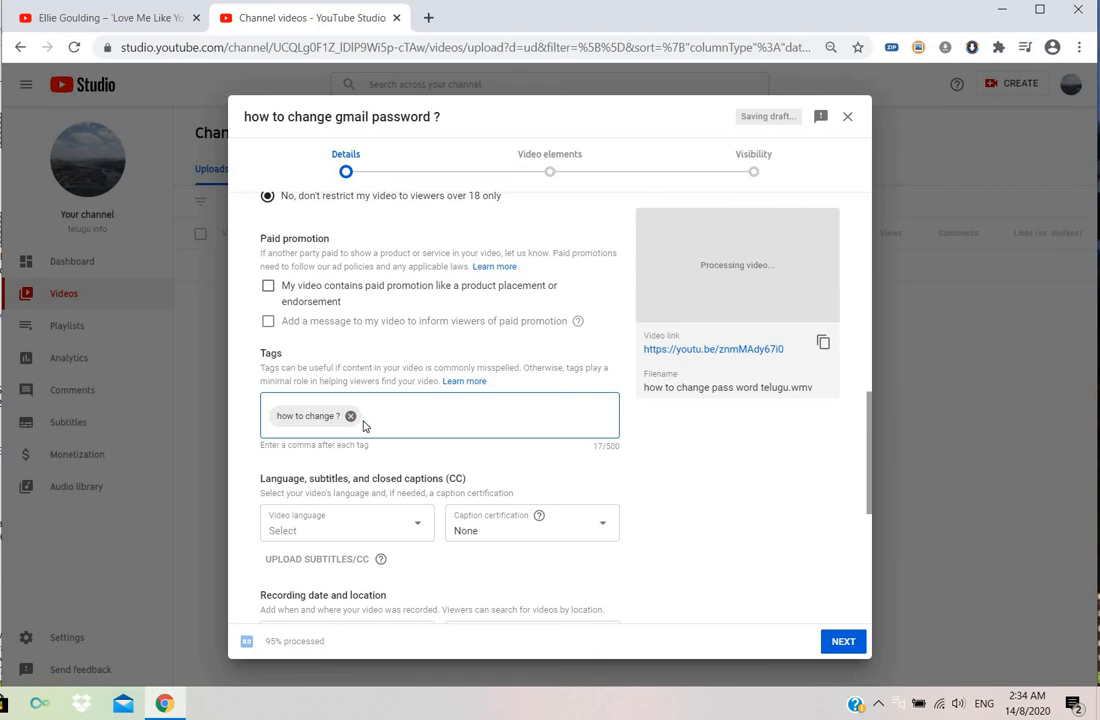
pyautogui.write(',change gmail')
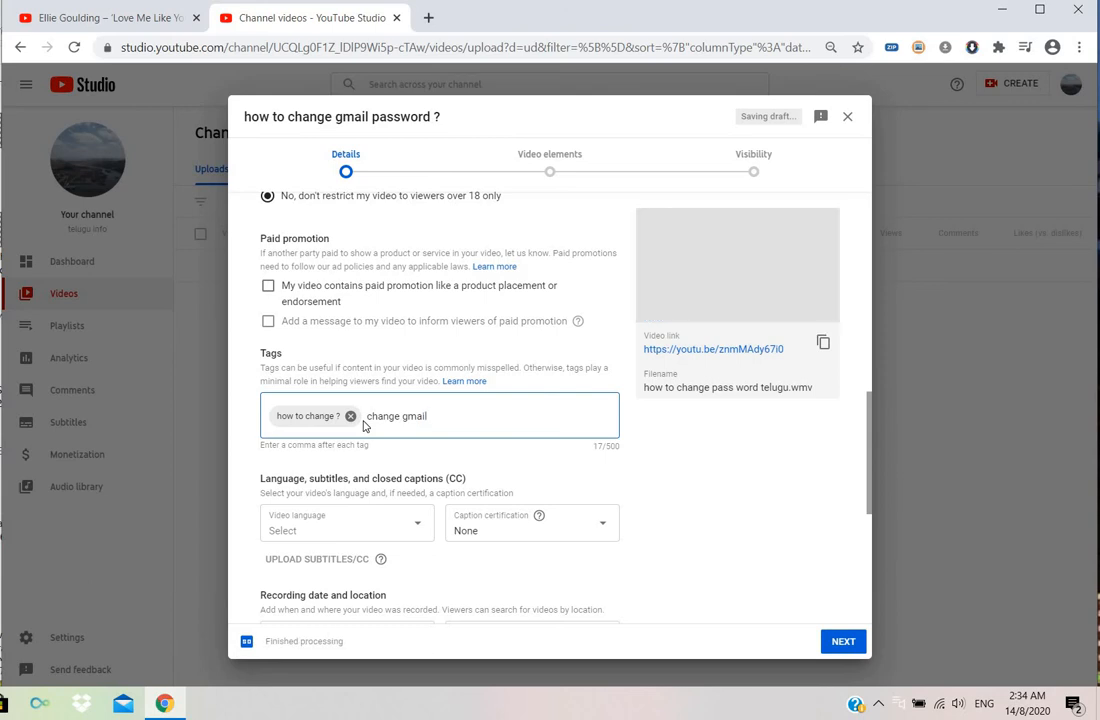
pyautogui.write(' passwo')
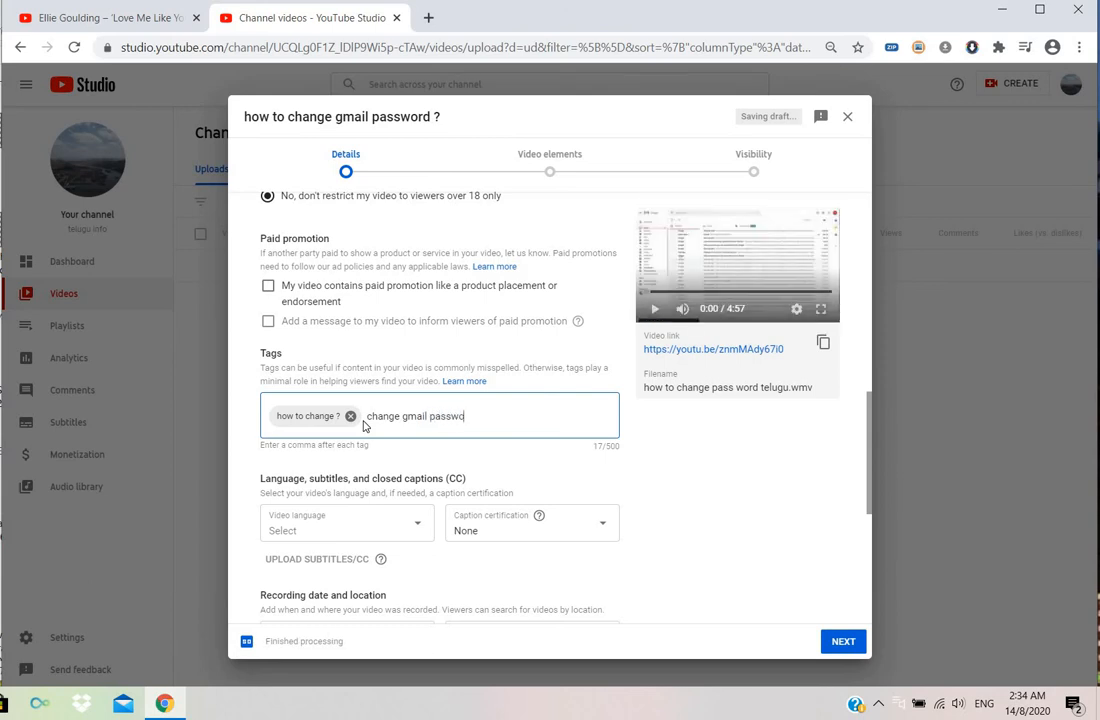
pyautogui.write('rd ?,')
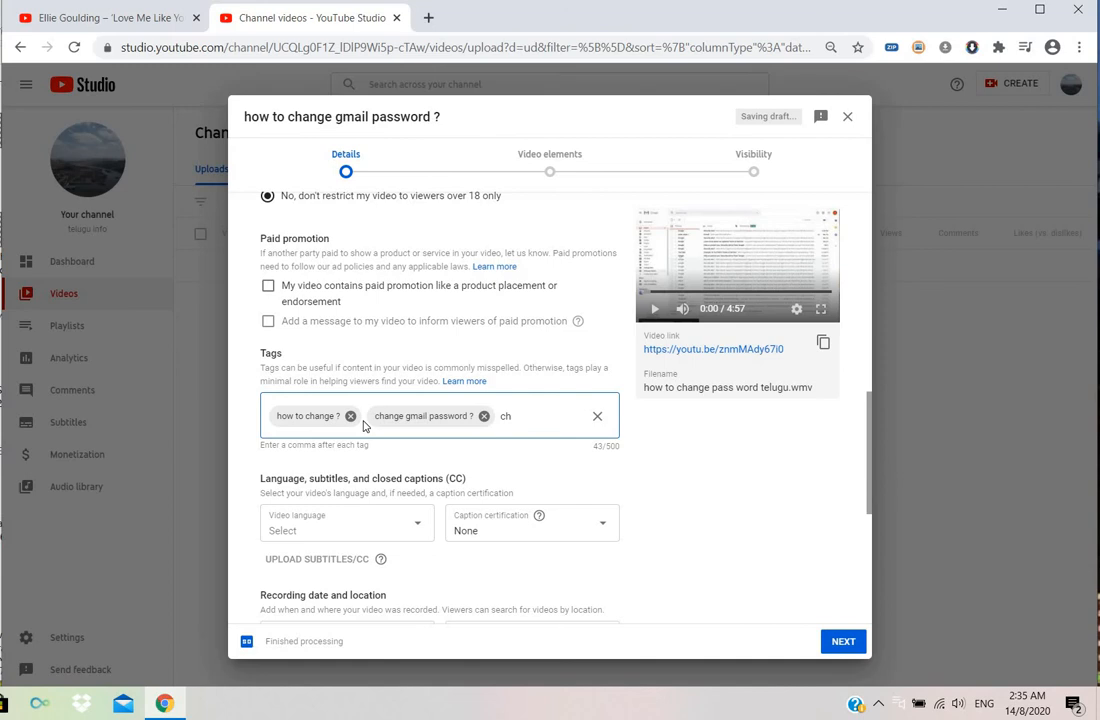
pyautogui.write('change names ?,')
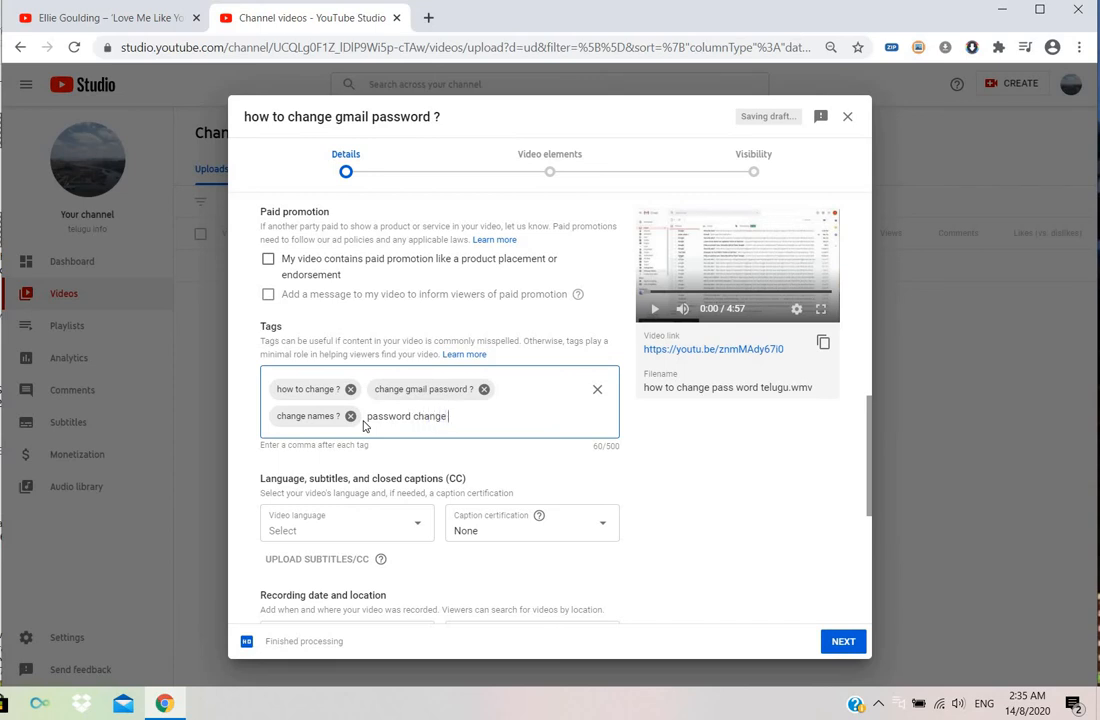
pyautogui.write(',')
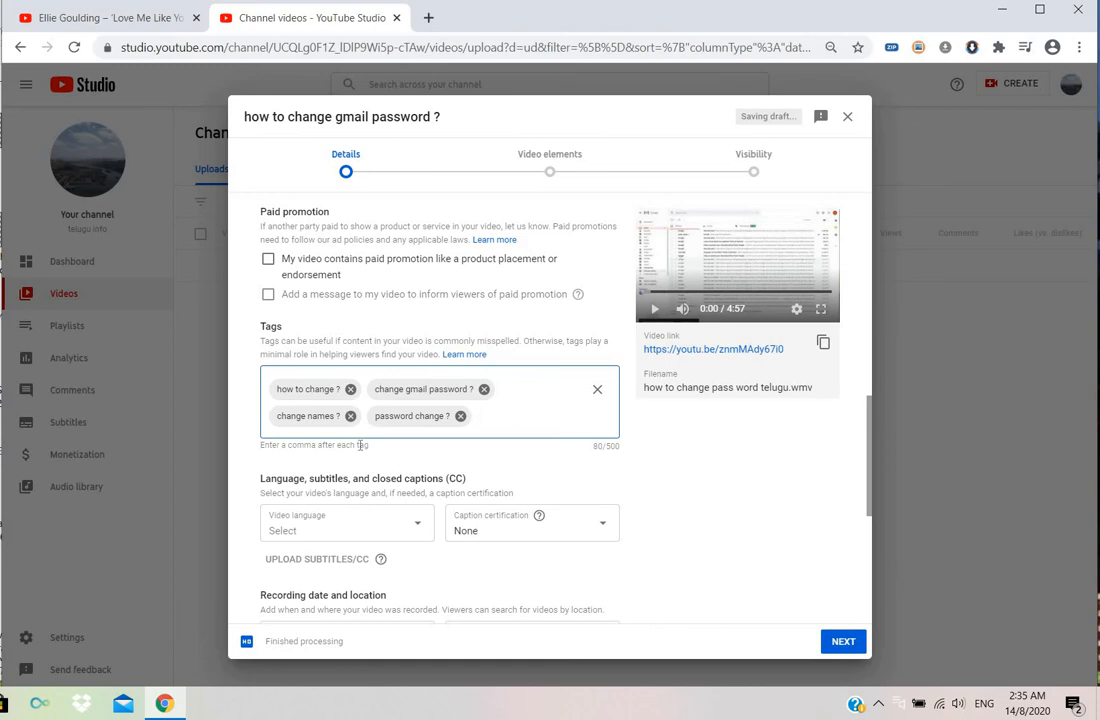
pyautogui.scroll(2, 425, 465)
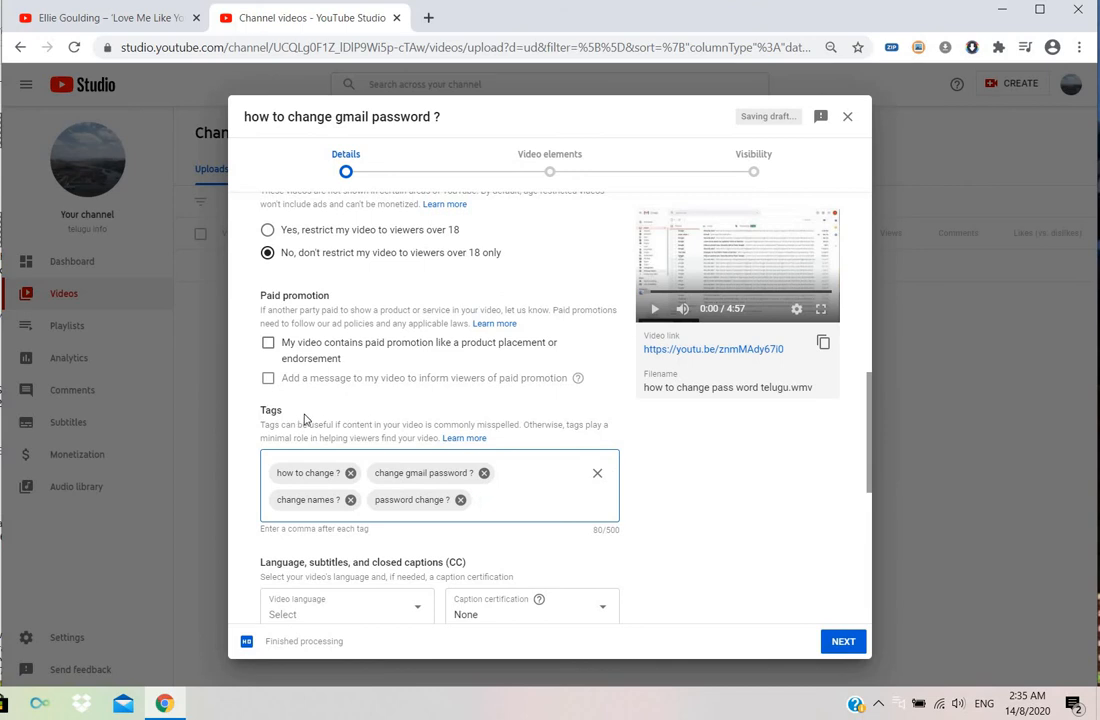
pyautogui.scroll(-3, 305, 420)
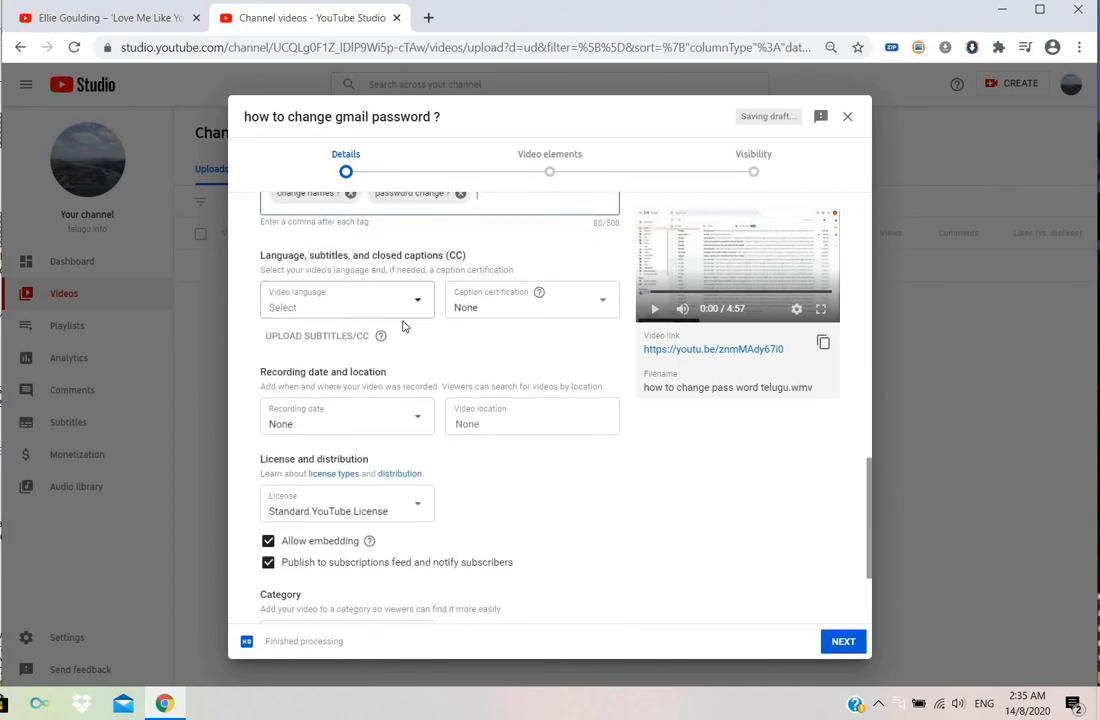
pyautogui.click(423, 310)
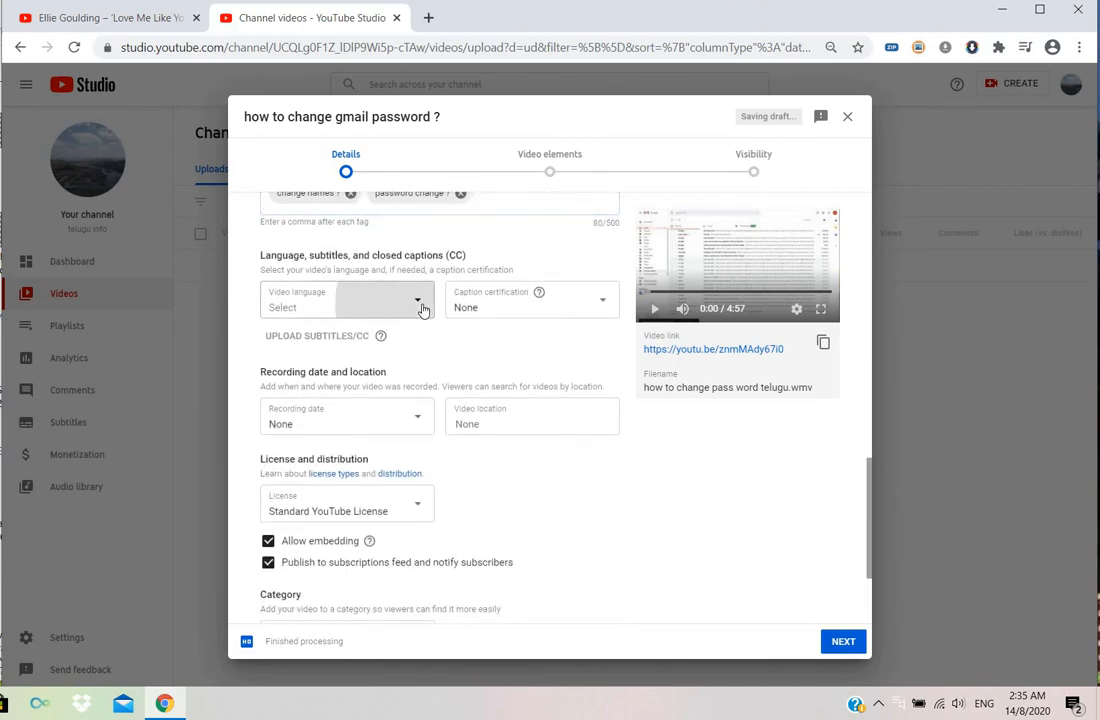
pyautogui.scroll(-2, 346, 457)
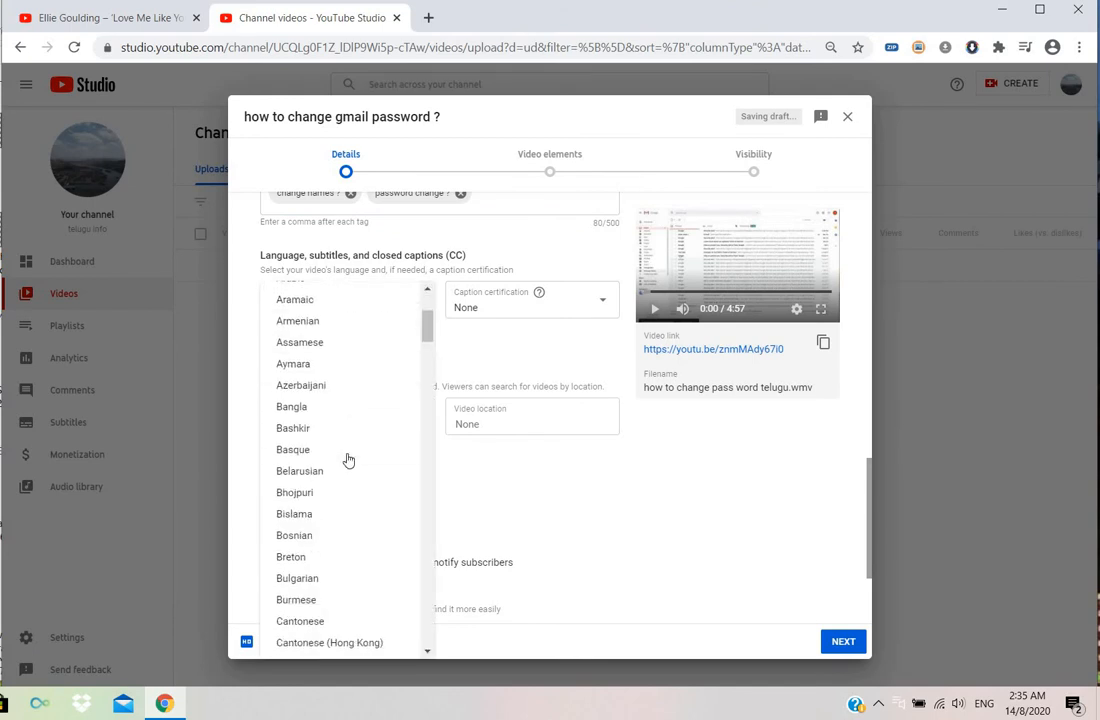
pyautogui.scroll(1, 443, 363)
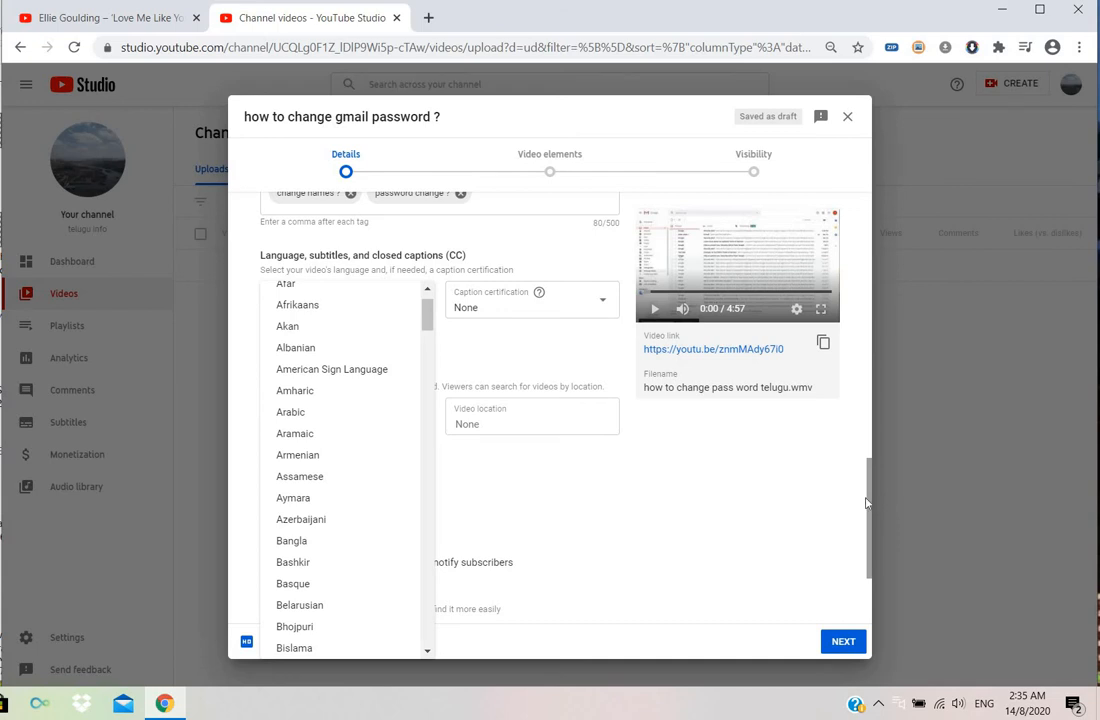
pyautogui.click(812, 516)
pyautogui.scroll(5, 812, 516)
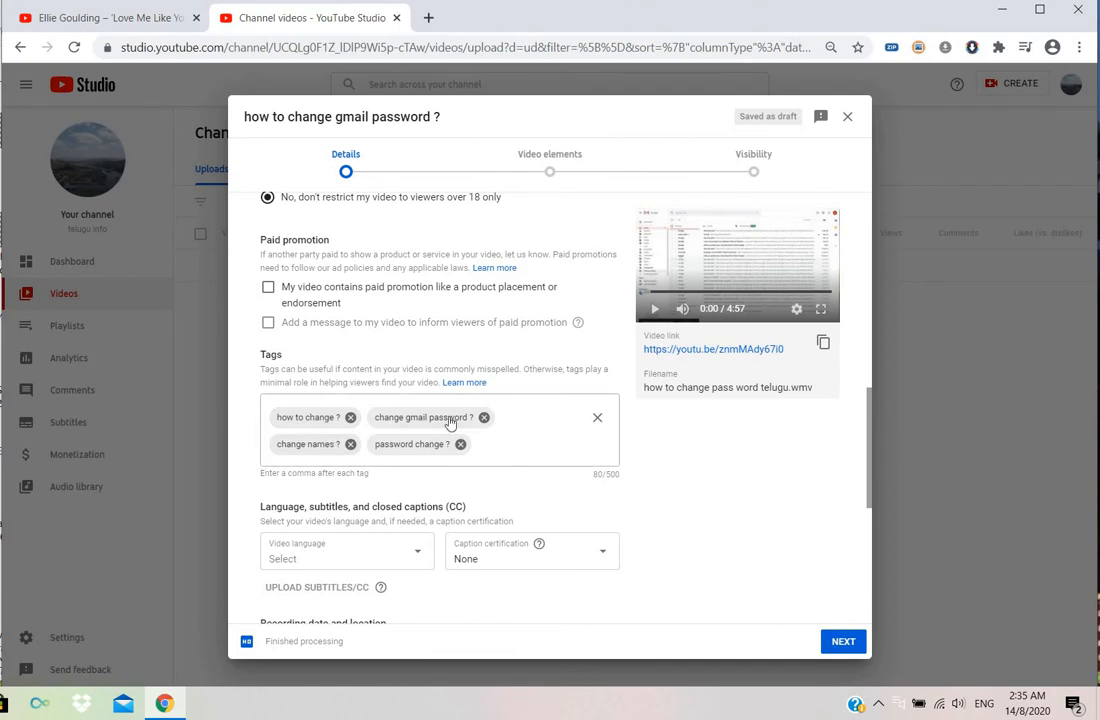
pyautogui.scroll(-1, 446, 457)
pyautogui.scroll(-2, 446, 457)
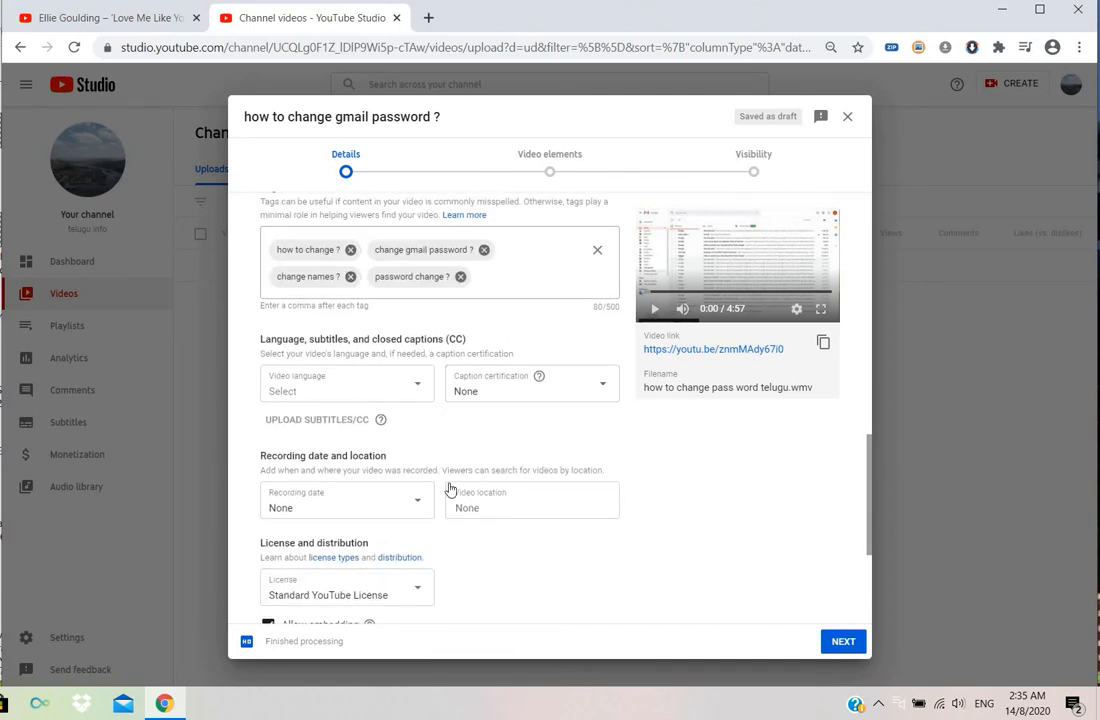
# - Set the video language to Telugu
pyautogui.click(418, 390)
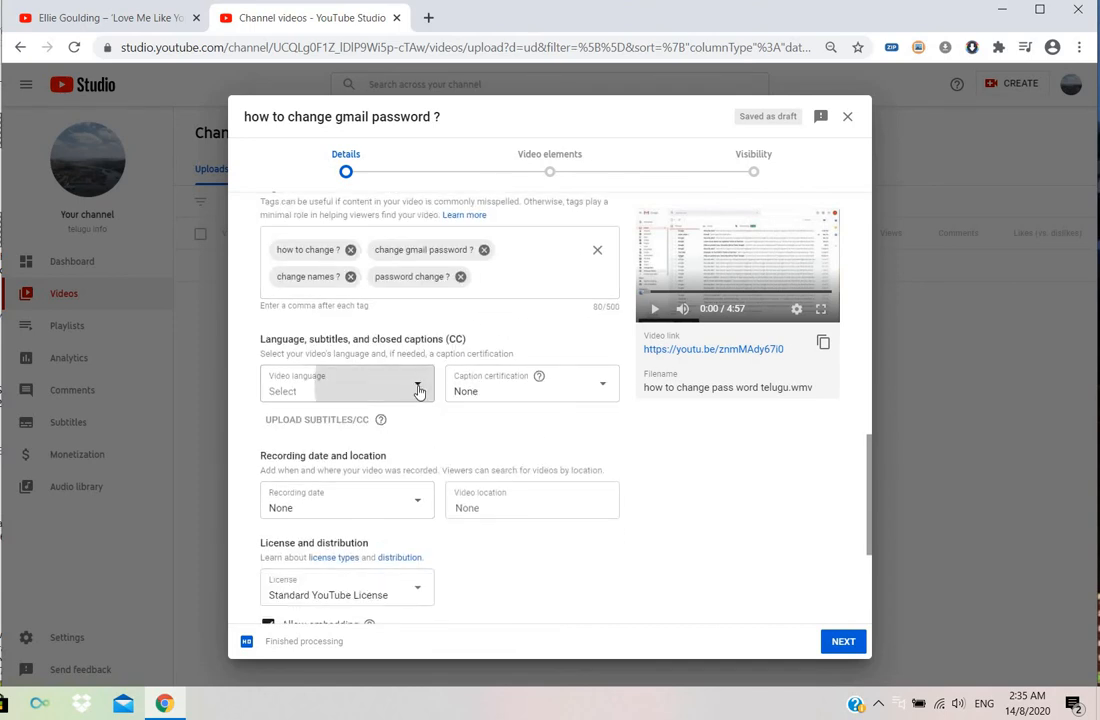
pyautogui.scroll(-3, 370, 312)
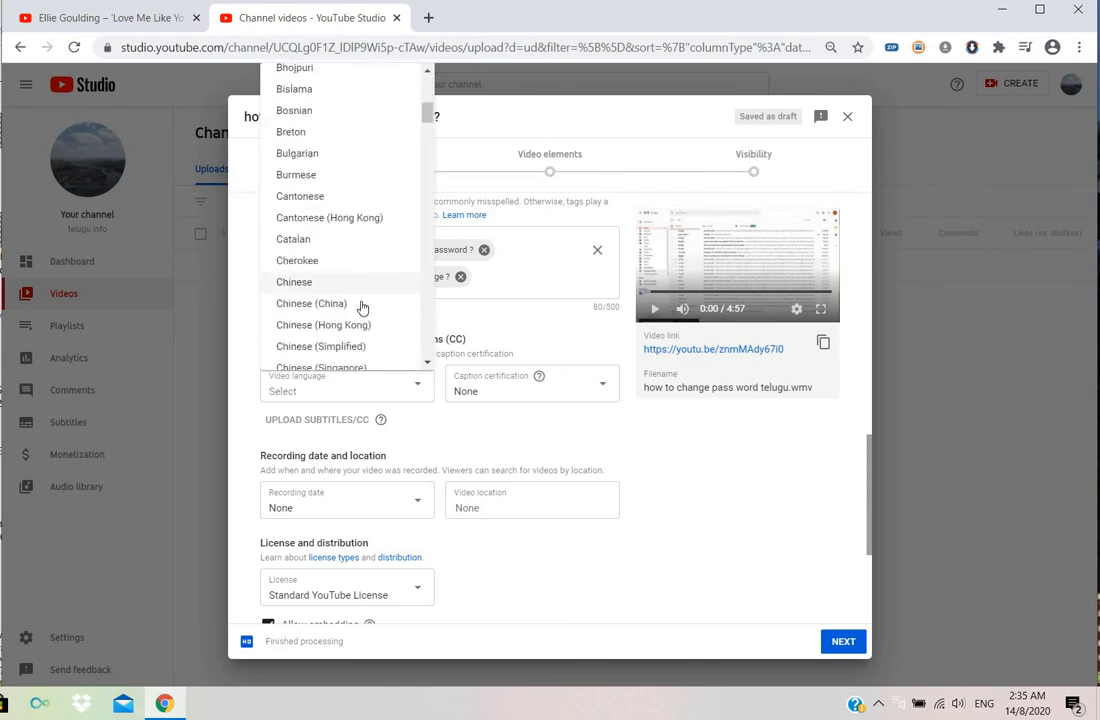
pyautogui.scroll(-12, 362, 307)
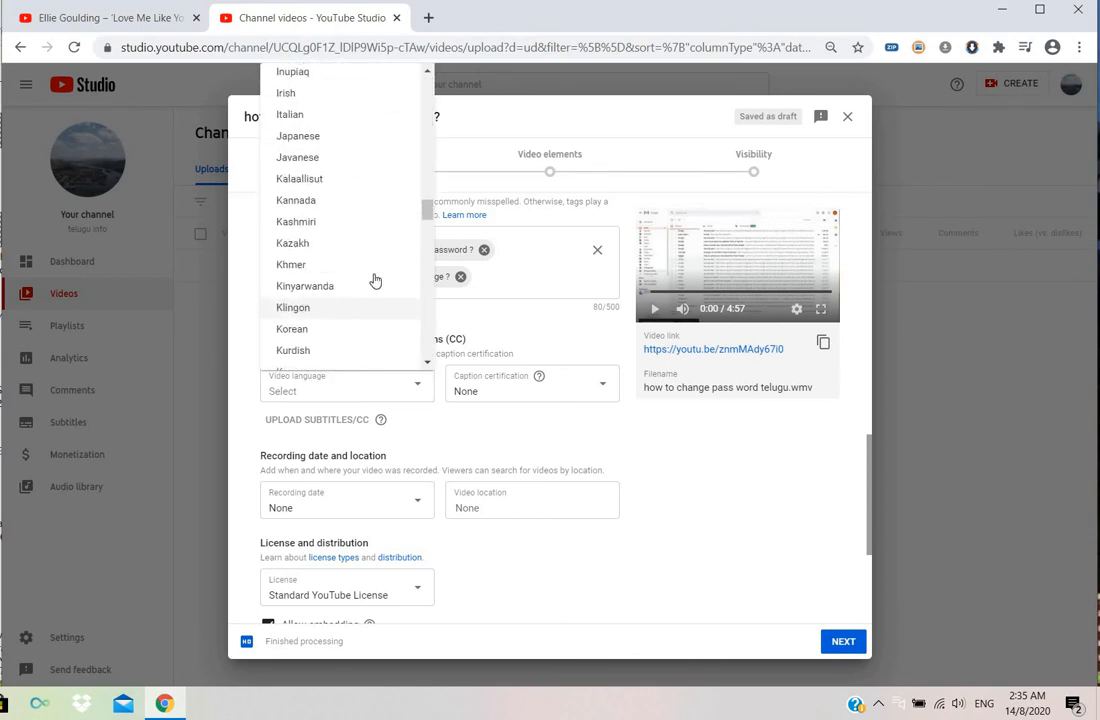
pyautogui.scroll(-15, 370, 290)
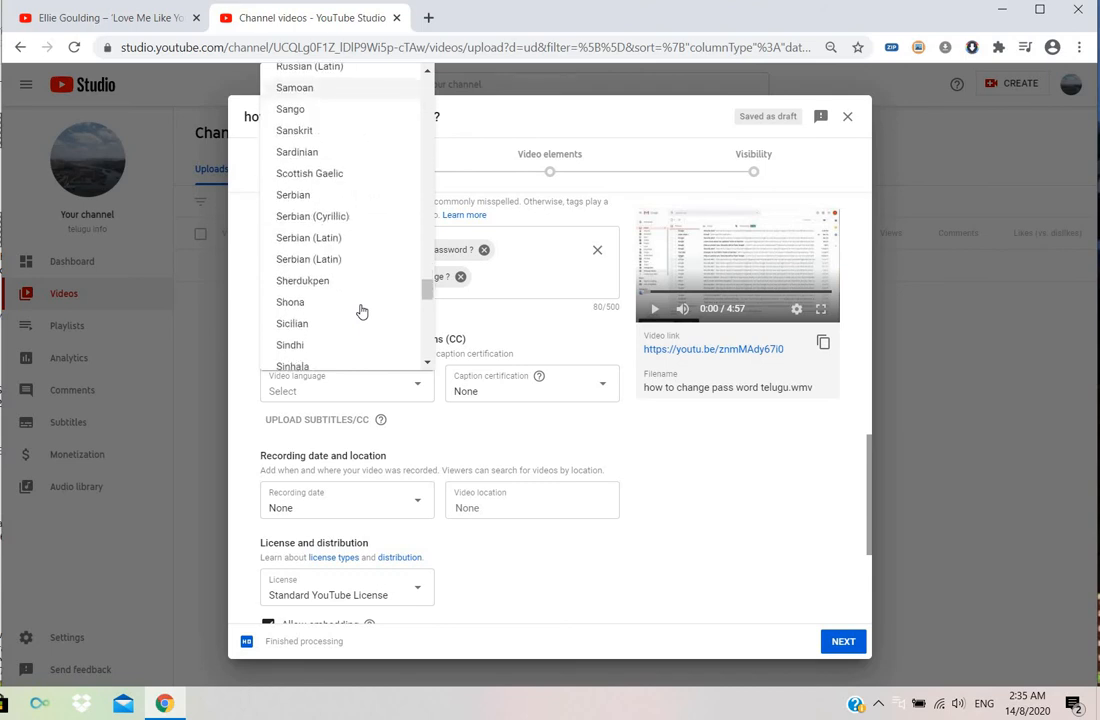
pyautogui.scroll(-15, 362, 312)
pyautogui.scroll(2, 367, 325)
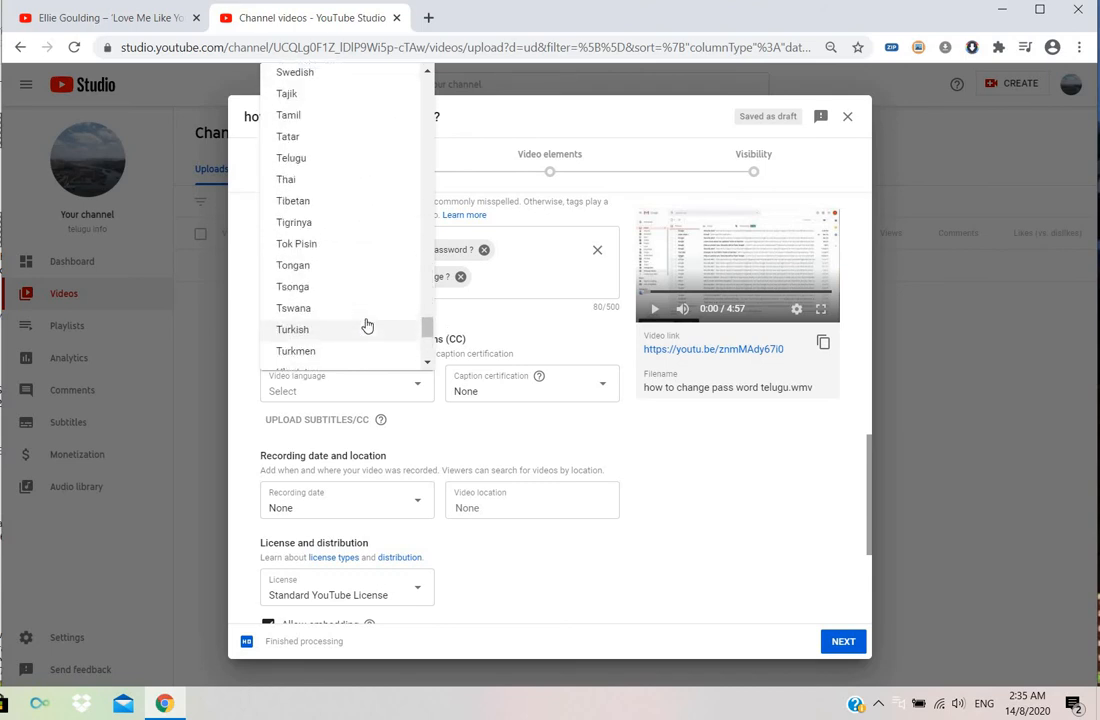
pyautogui.scroll(2, 367, 325)
pyautogui.click(323, 264)
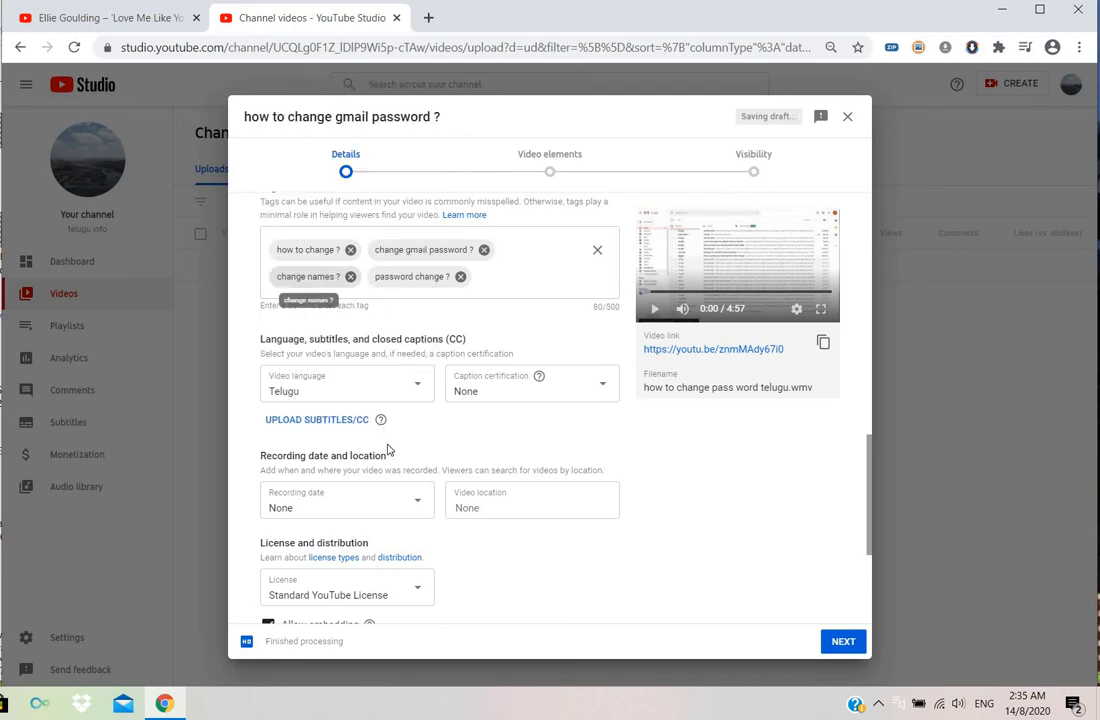
# - Set the recording date to Aug 14, 2020 and select the Standard YouTube License
pyautogui.scroll(-3, 388, 450)
pyautogui.click(415, 373)
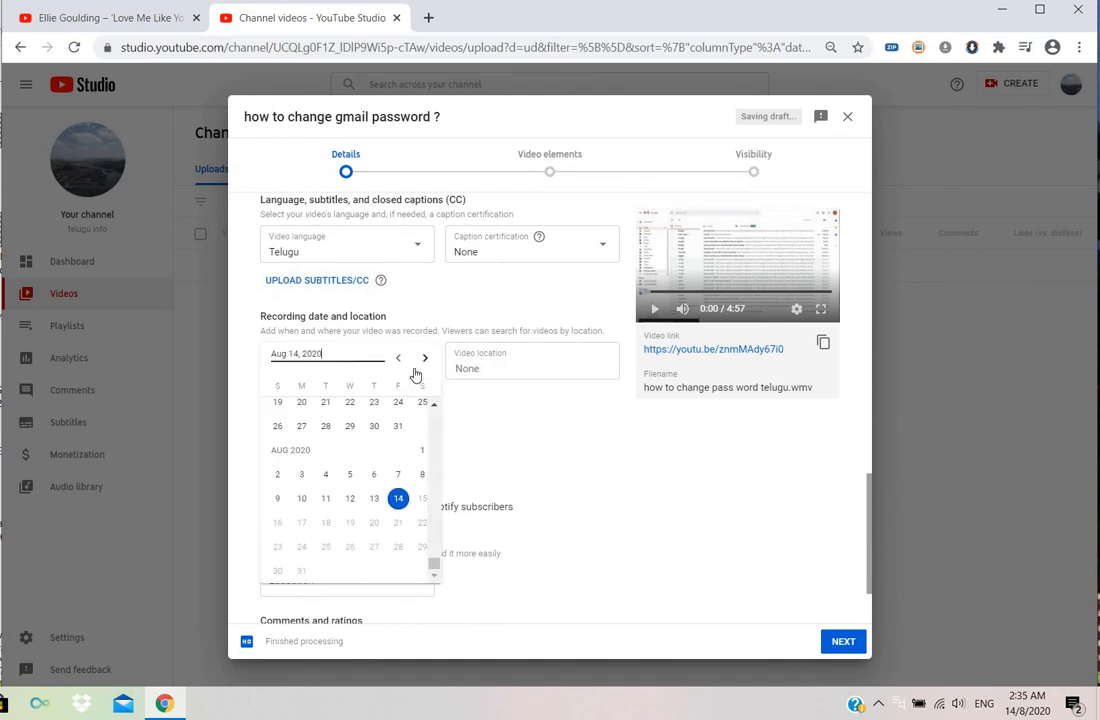
pyautogui.click(398, 499)
pyautogui.scroll(-1, 389, 430)
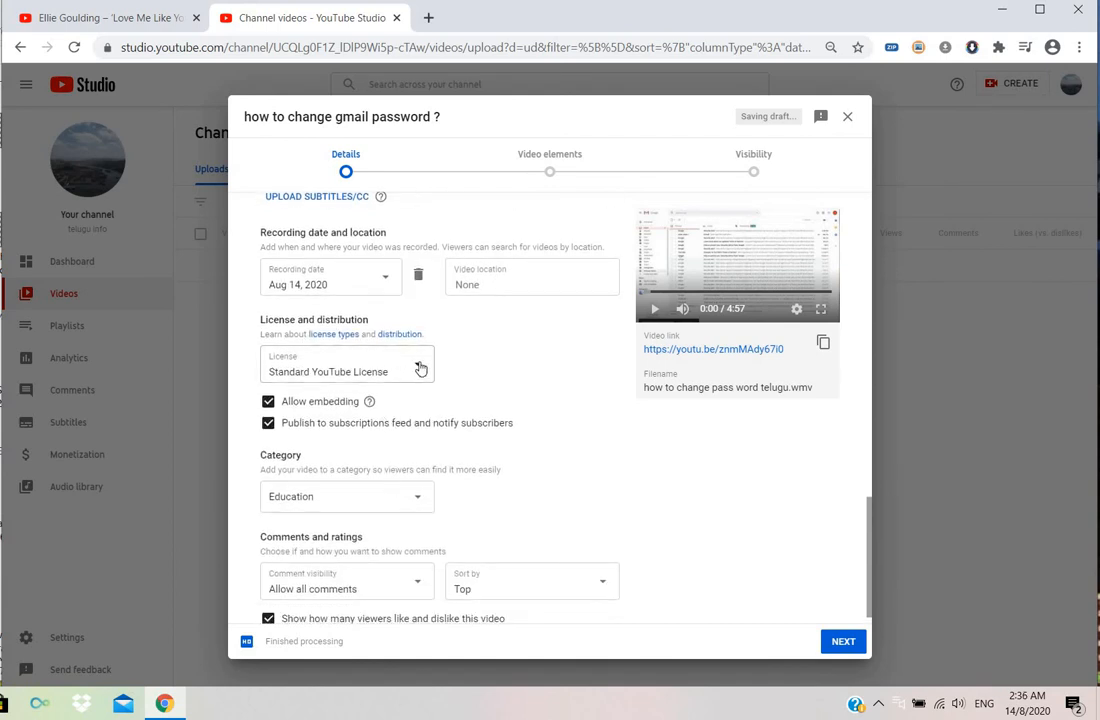
pyautogui.click(420, 369)
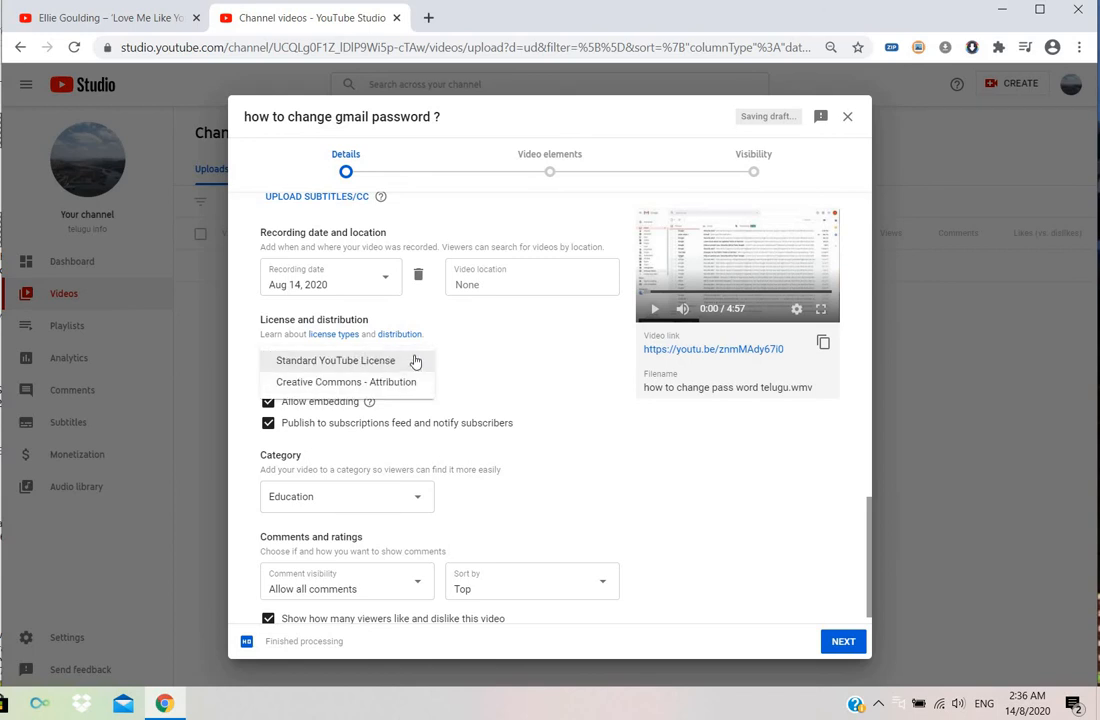
pyautogui.click(415, 362)
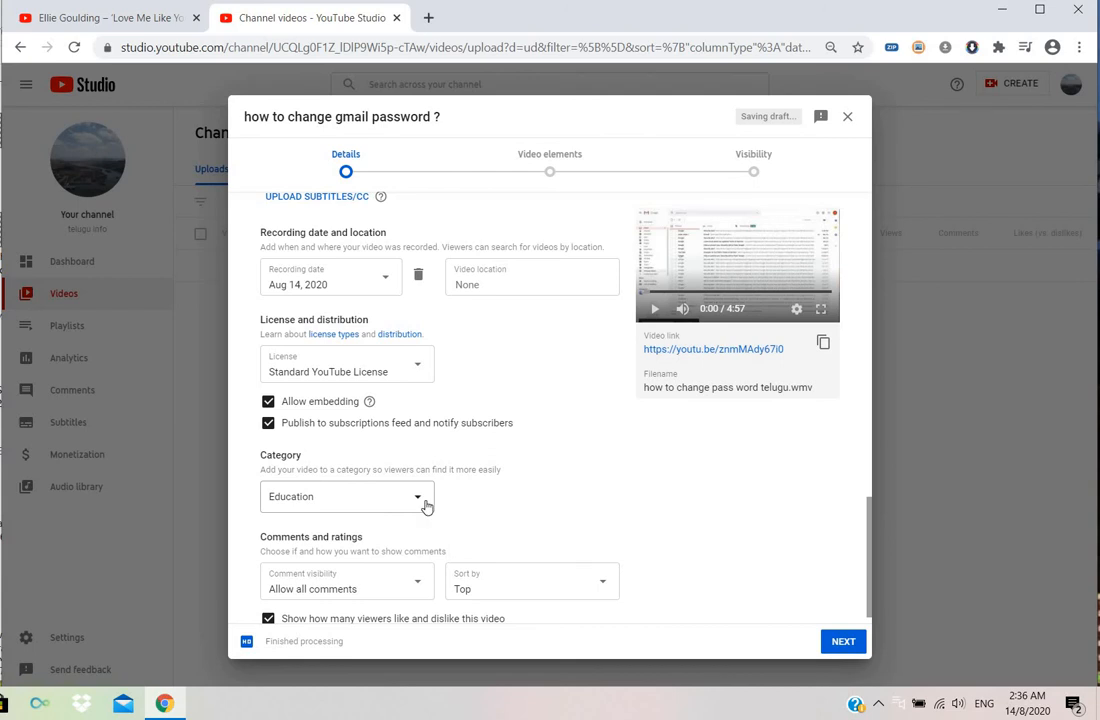
# - Choose "Allow all comments" as the comment visibility and continue to the video elements stage
pyautogui.scroll(-1, 449, 523)
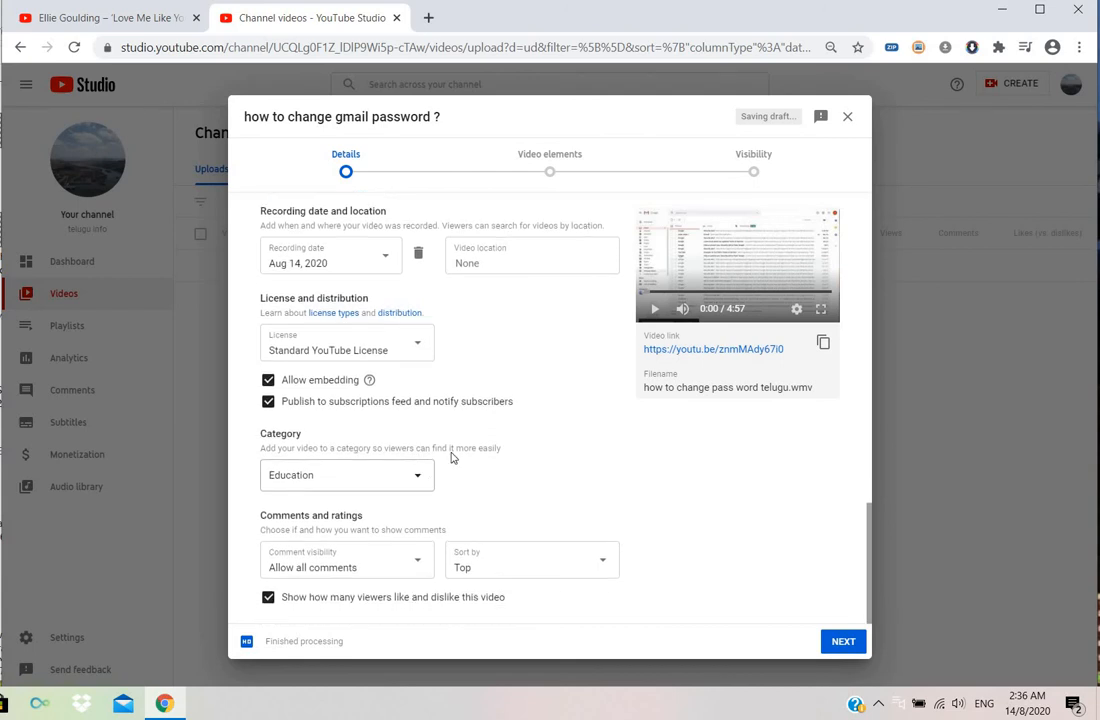
pyautogui.click(416, 563)
pyautogui.click(388, 557)
pyautogui.click(840, 642)
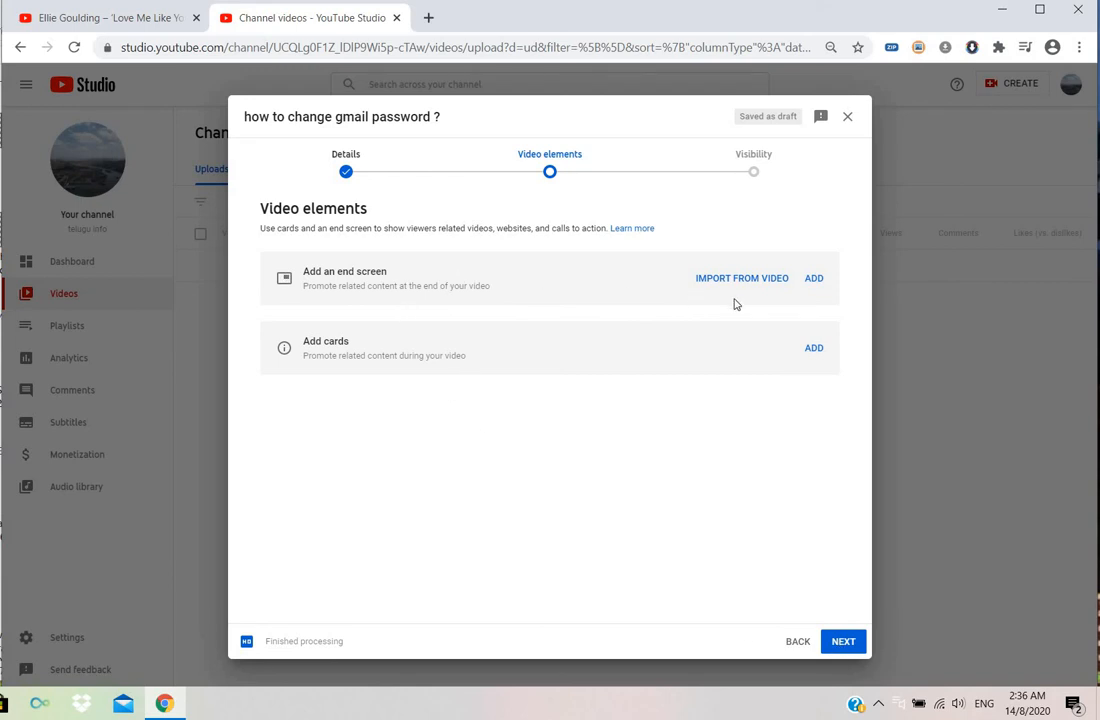
# - Examine the layout templates offered for the video's end screen and leave the editor without saving
pyautogui.click(806, 284)
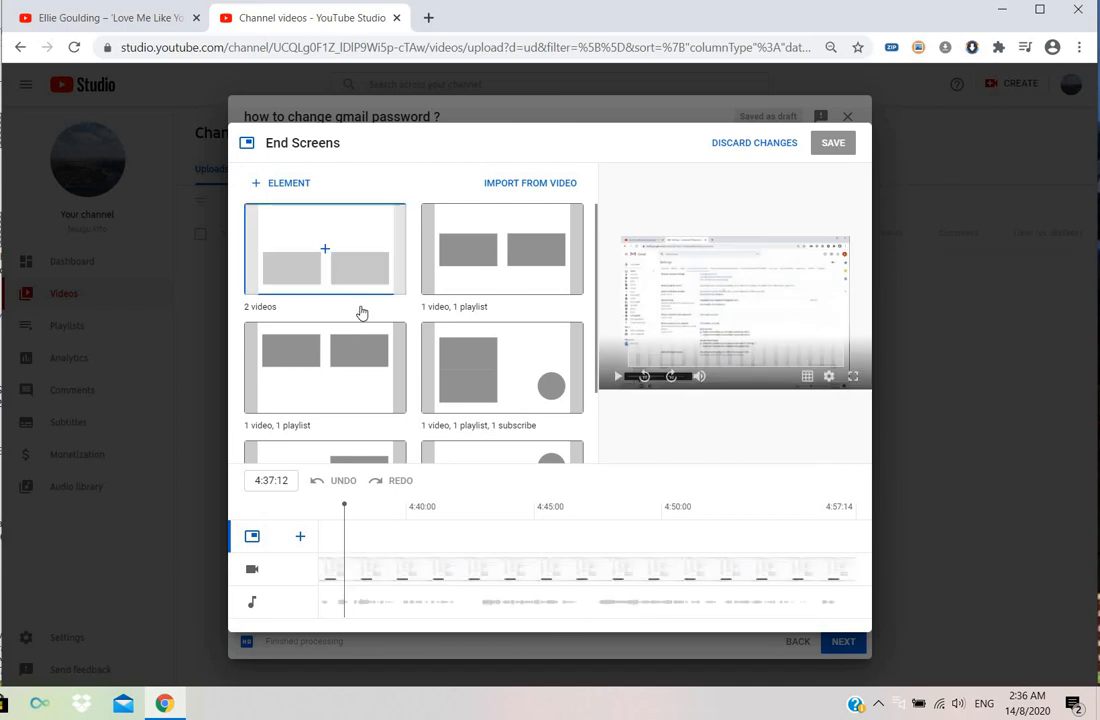
pyautogui.scroll(-2, 330, 295)
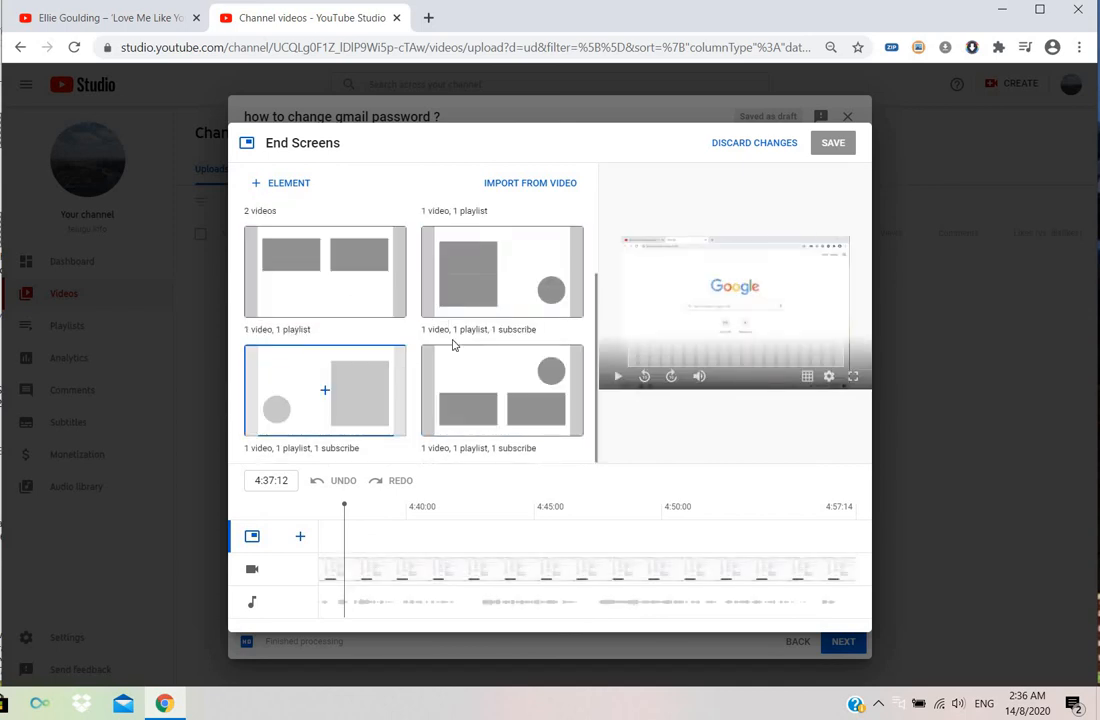
pyautogui.click(736, 147)
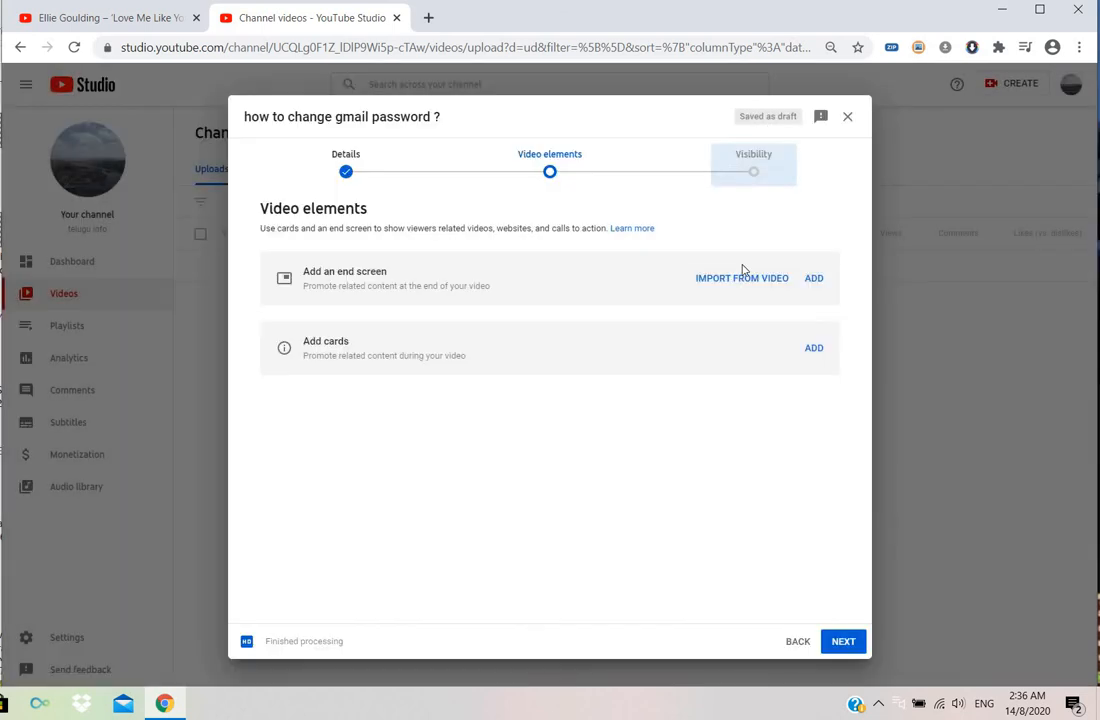
# - Set the video's visibility to Public, publish it and dismiss the sharing dialog
pyautogui.click(843, 641)
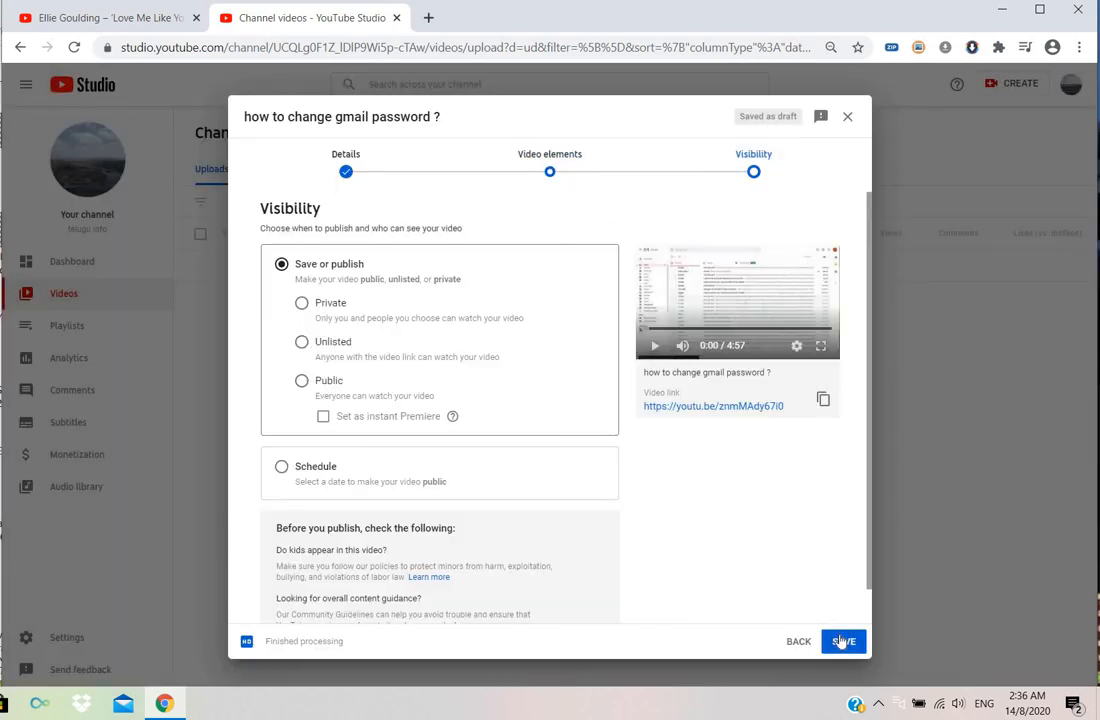
pyautogui.click(302, 385)
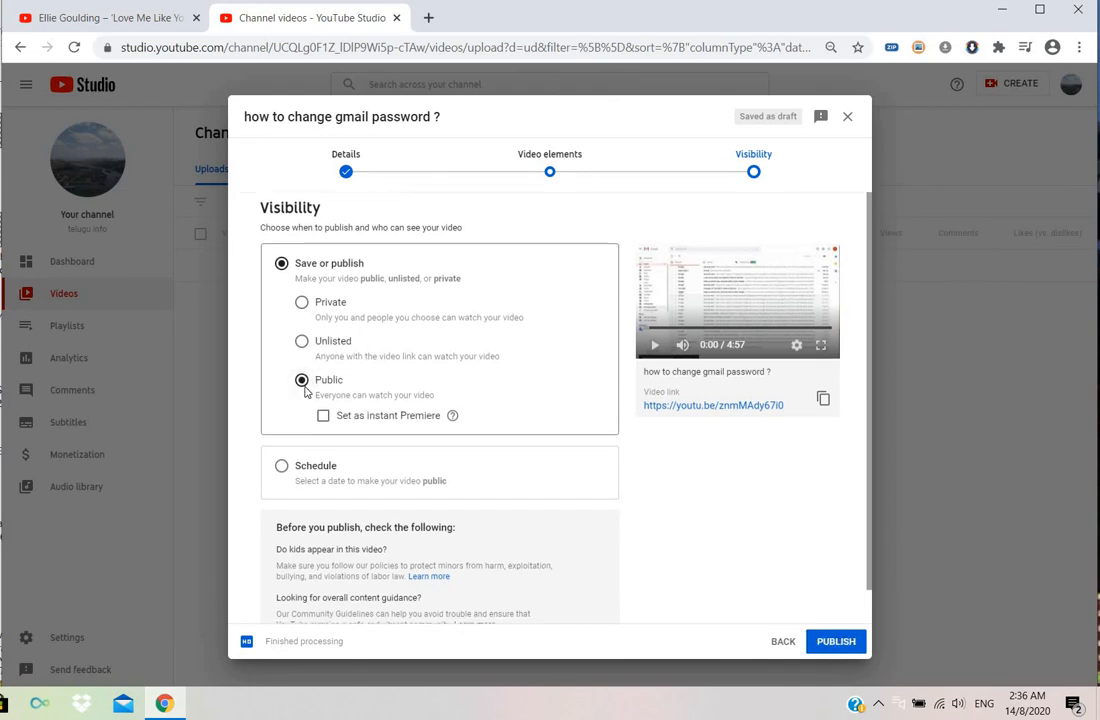
pyautogui.scroll(-1, 305, 390)
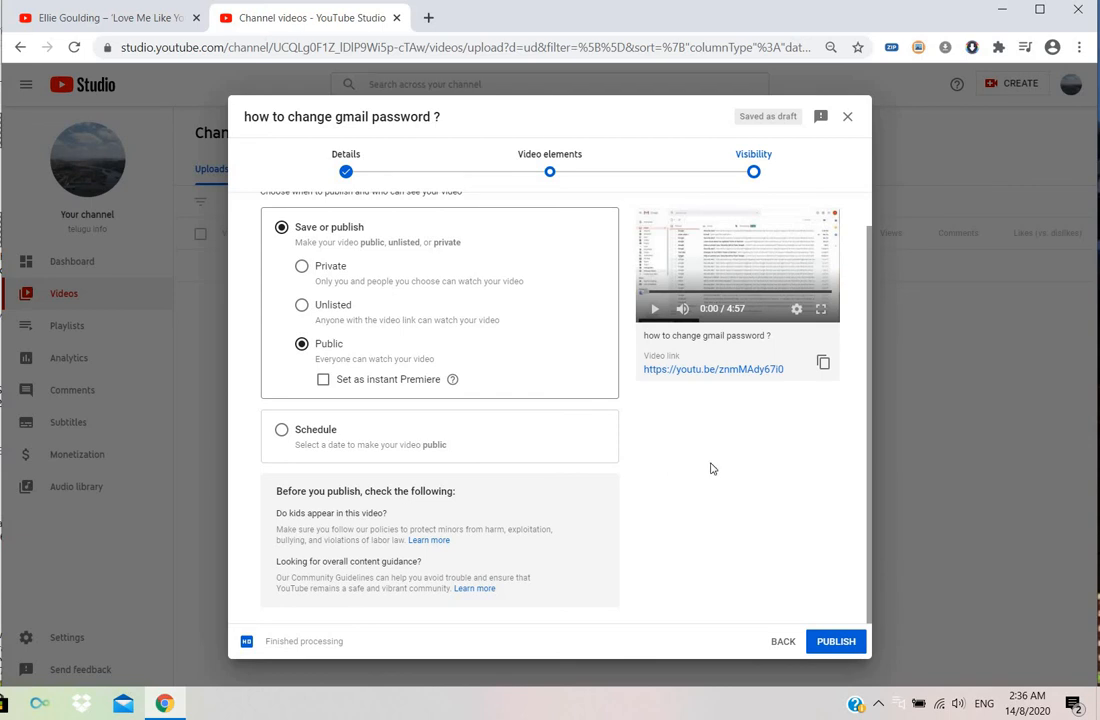
pyautogui.click(843, 645)
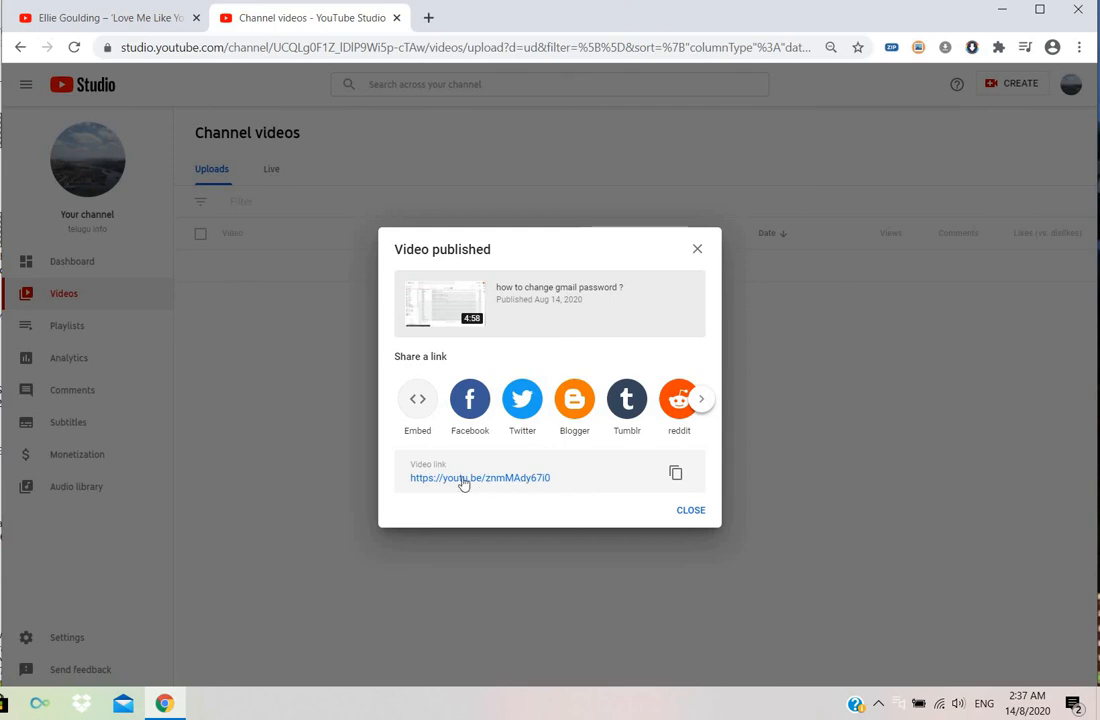
pyautogui.click(687, 512)
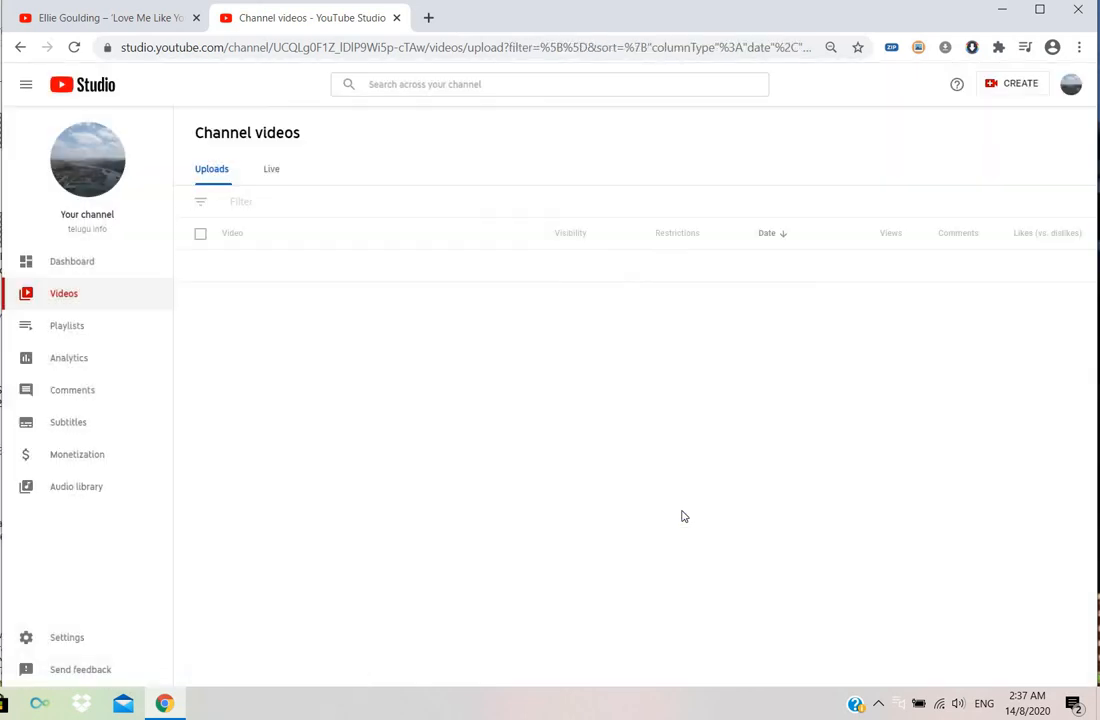